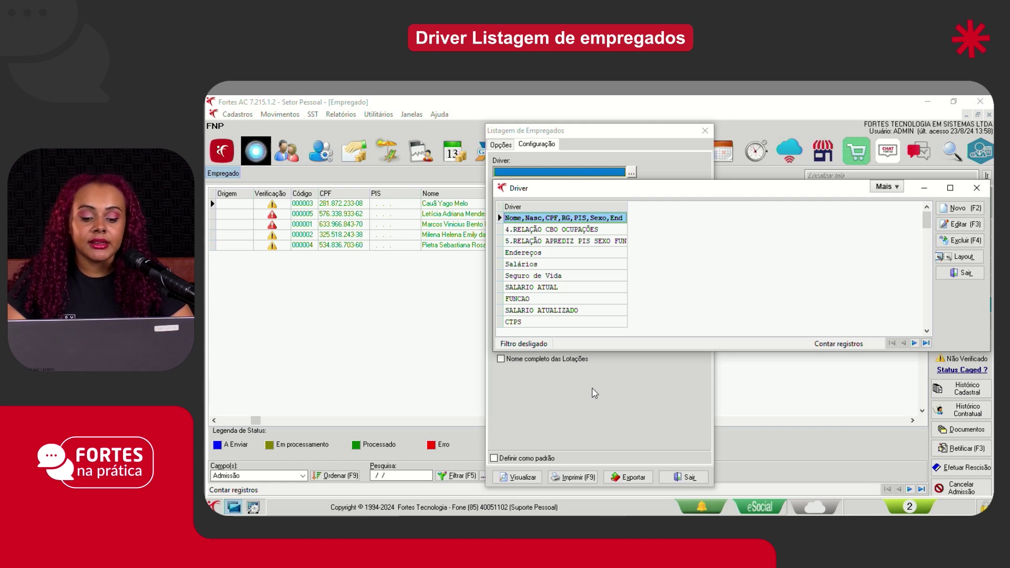
Find and select the FNP 2 driver in the driver list.
{"action": "left_click", "coordinate": [570, 311]}
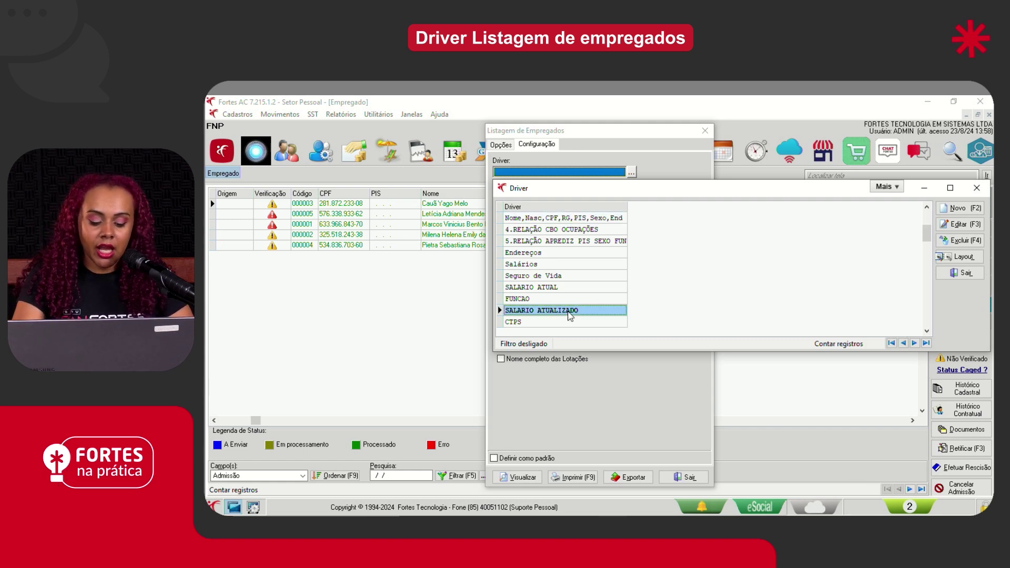
{"action": "type", "text": "fnp"}
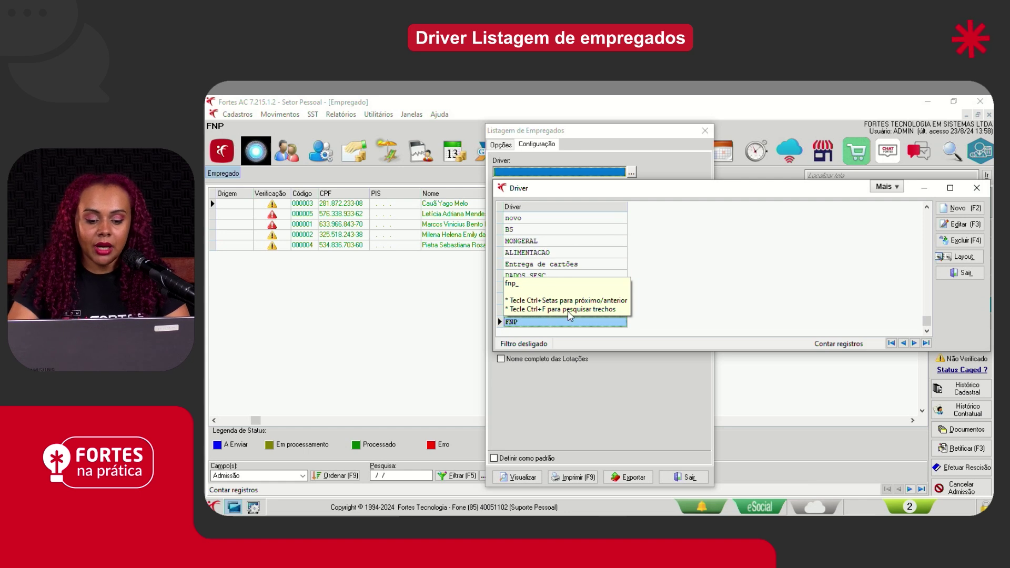
{"action": "key", "text": "Down"}
{"action": "key", "text": "Down"}
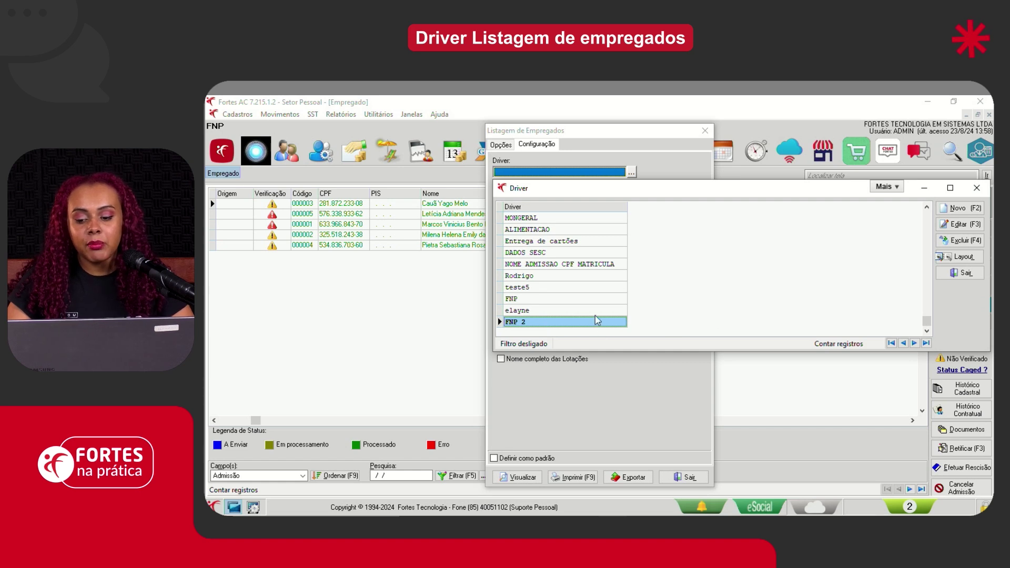
View the FNP 2 driver's layout without the wizard and close it without keeping changes.
{"action": "left_click", "coordinate": [961, 259]}
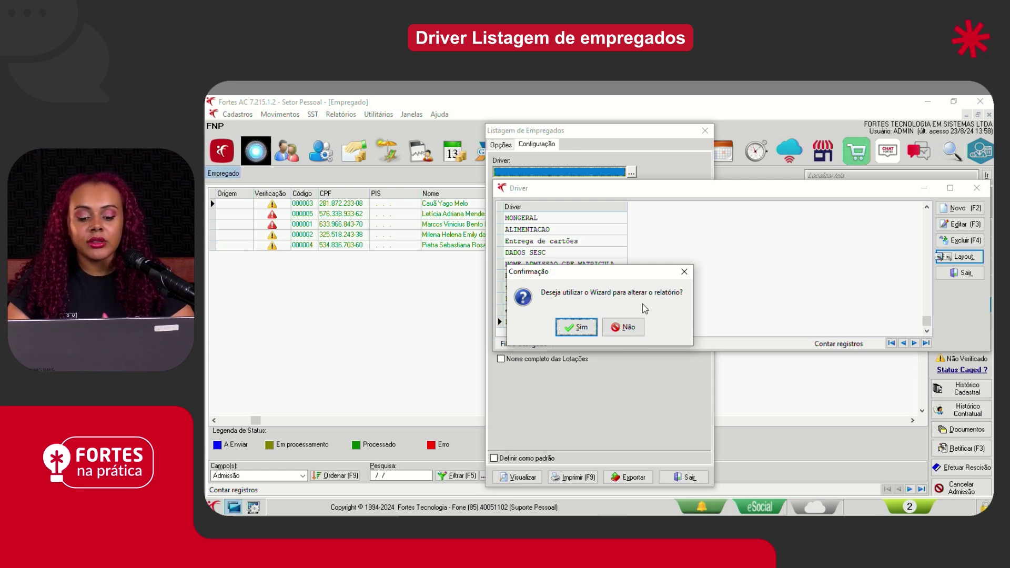
{"action": "left_click", "coordinate": [625, 329]}
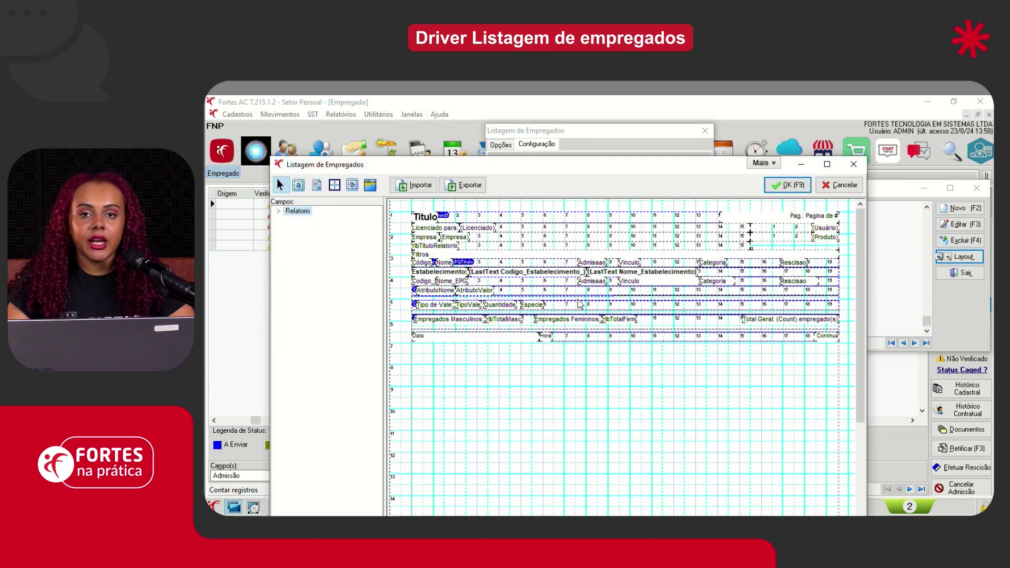
{"action": "left_click_drag", "start_coordinate": [650, 169], "coordinate": [685, 134]}
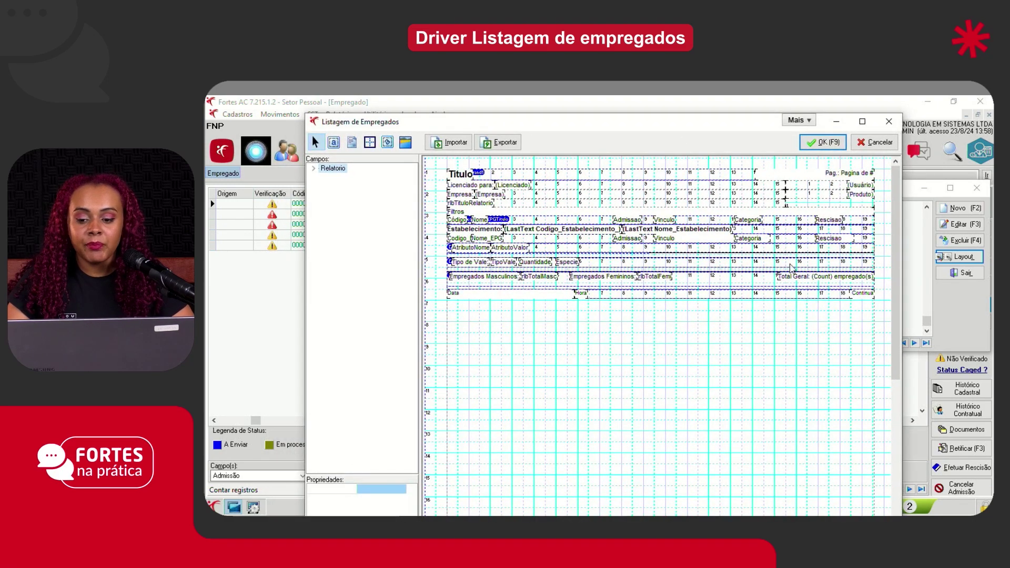
{"action": "left_click", "coordinate": [875, 142]}
Open the FNP 2 driver's layout with the wizard and review the available and selected report items.
{"action": "left_click", "coordinate": [969, 258]}
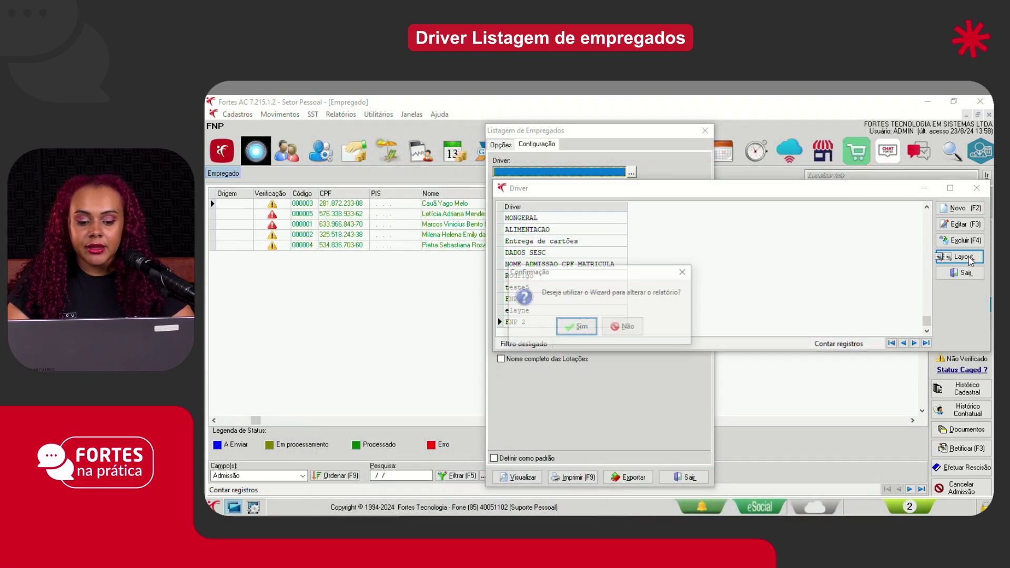
{"action": "left_click", "coordinate": [581, 326]}
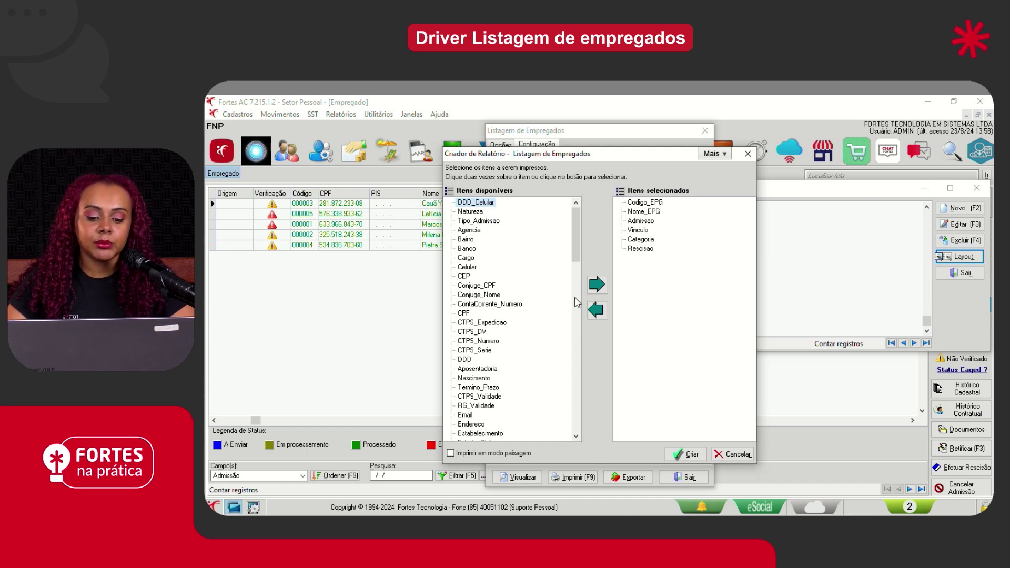
{"action": "left_click_drag", "start_coordinate": [574, 245], "coordinate": [579, 429]}
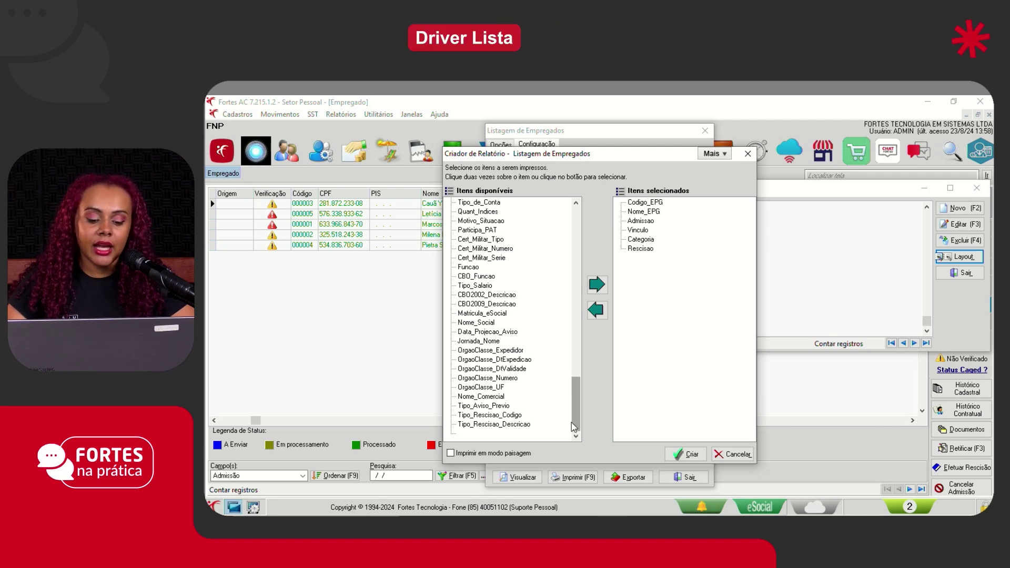
{"action": "left_click_drag", "start_coordinate": [574, 428], "coordinate": [569, 244]}
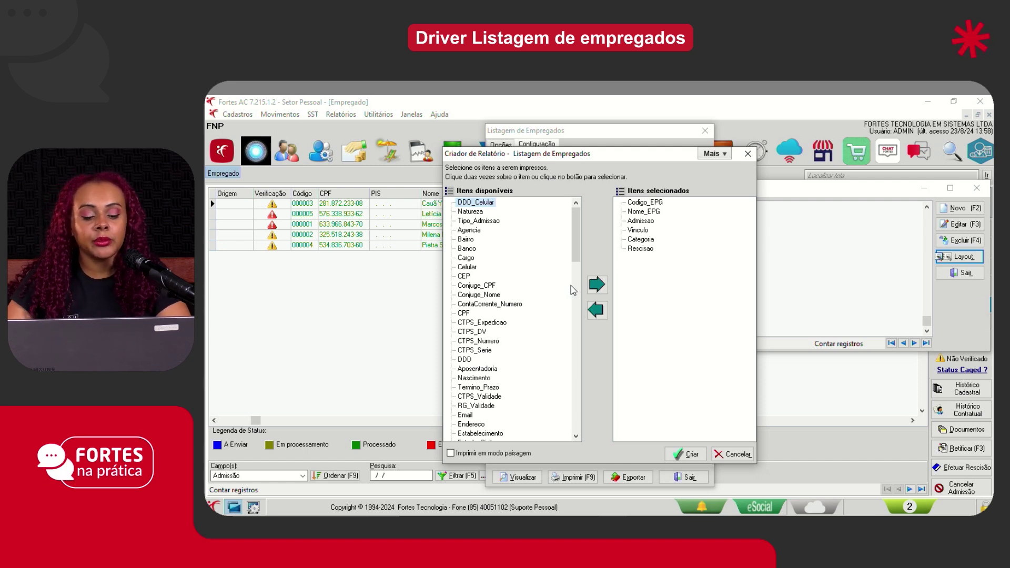
{"action": "left_click", "coordinate": [647, 250]}
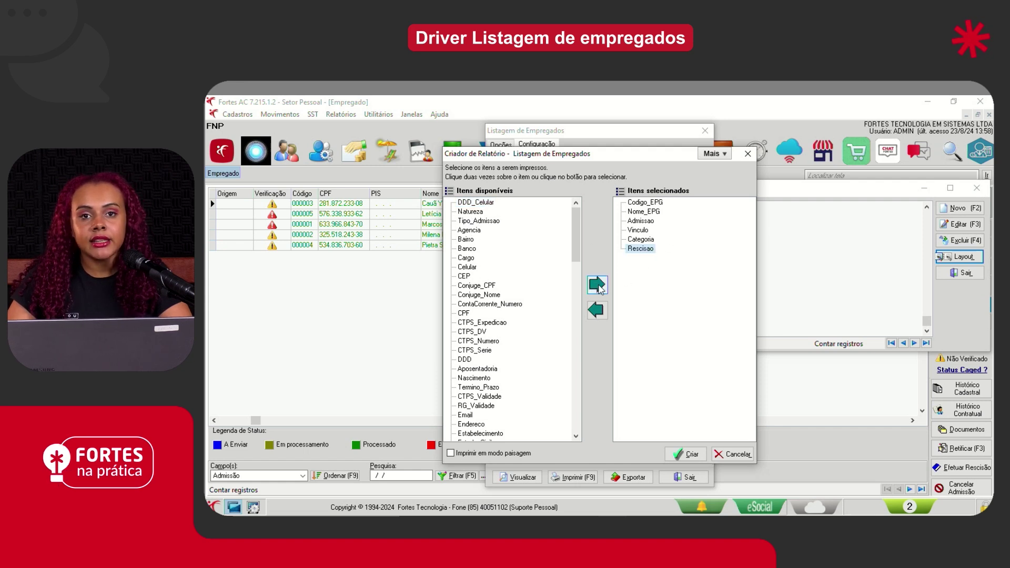
Add the Celular field to the items selected for the report.
{"action": "left_click", "coordinate": [464, 270]}
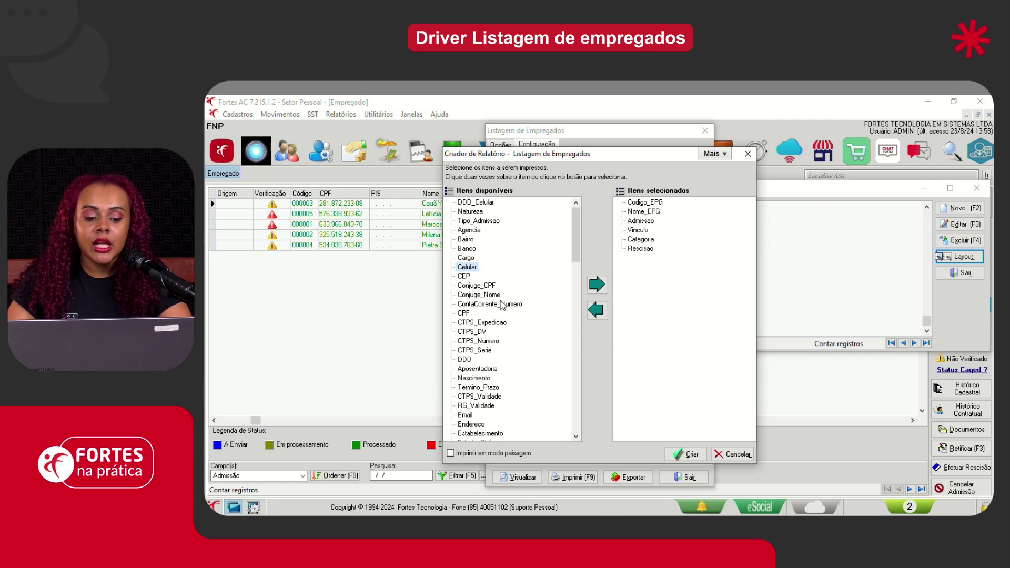
{"action": "left_click", "coordinate": [466, 268]}
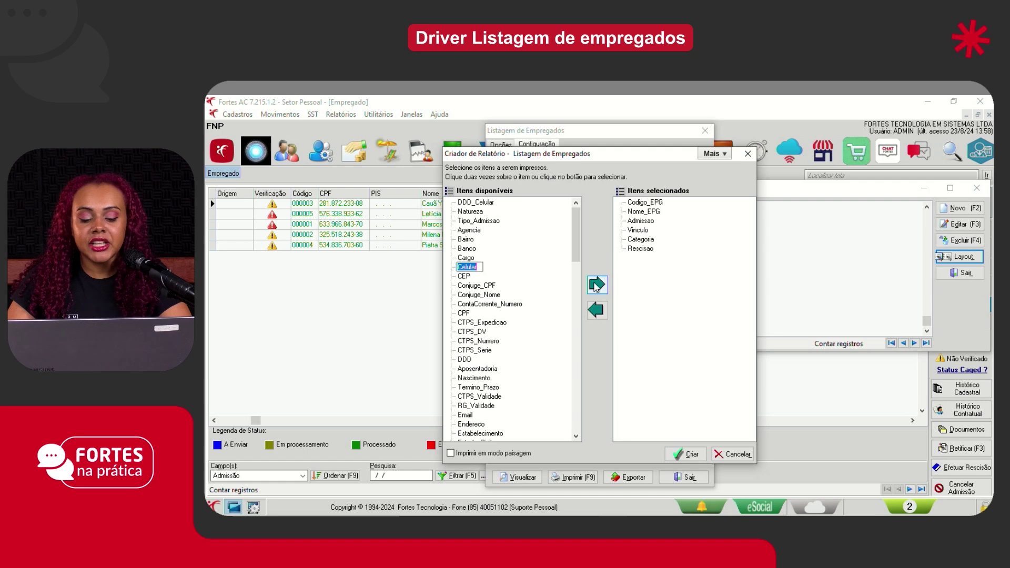
{"action": "left_click", "coordinate": [596, 286]}
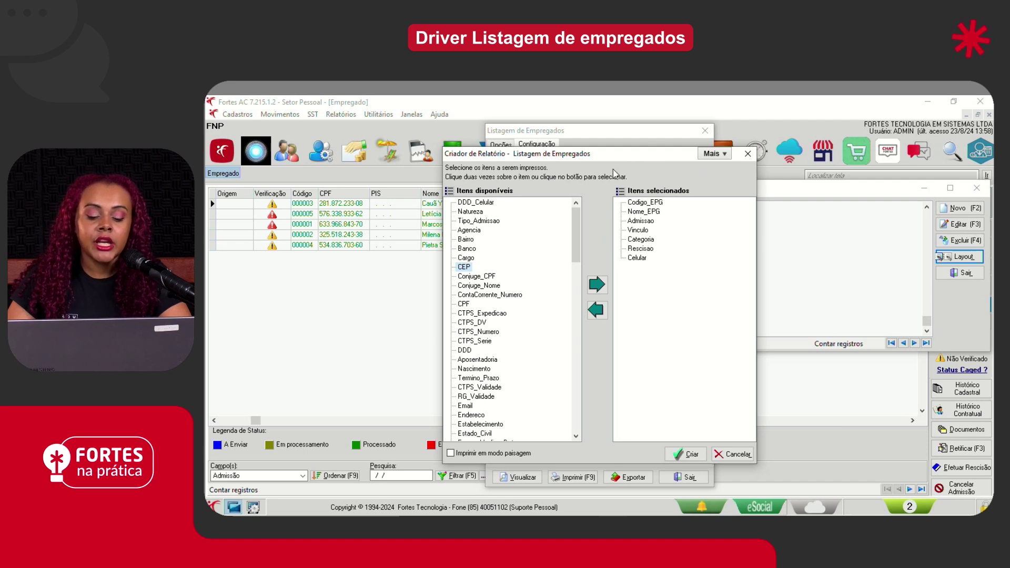
Remove Celular from the selected items and create the report layout.
{"action": "left_click", "coordinate": [637, 259]}
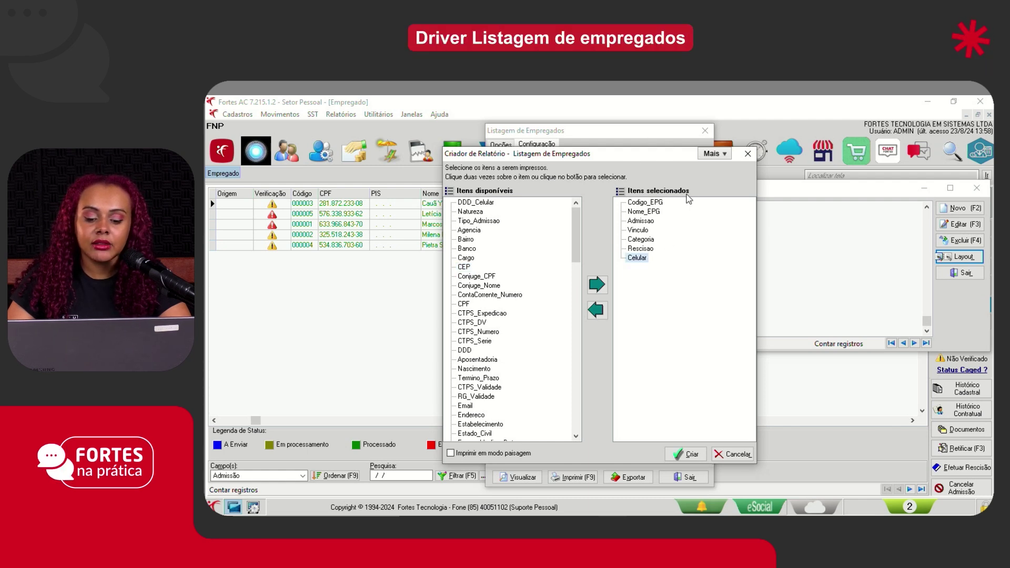
{"action": "left_click", "coordinate": [603, 313]}
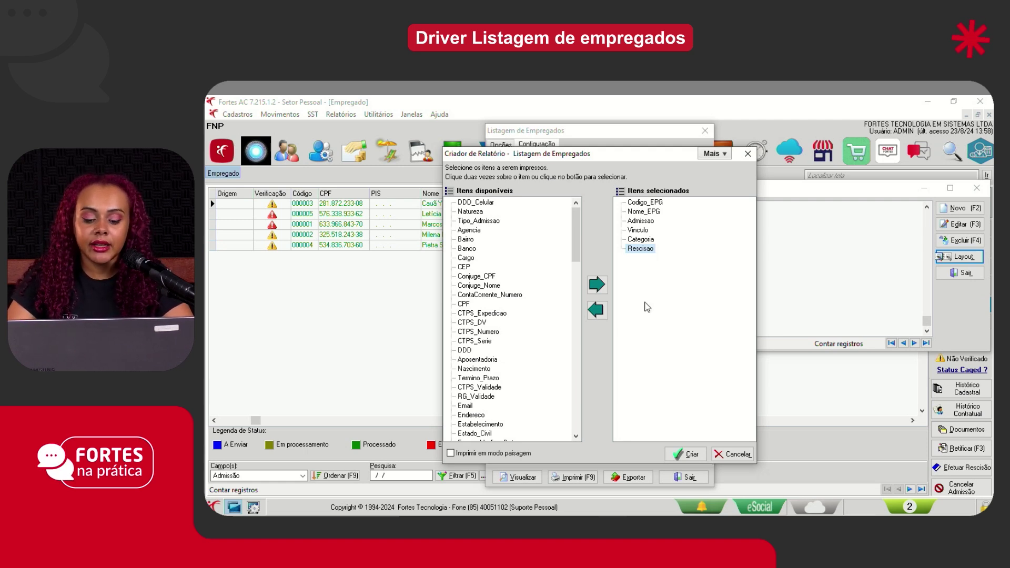
{"action": "left_click", "coordinate": [689, 456]}
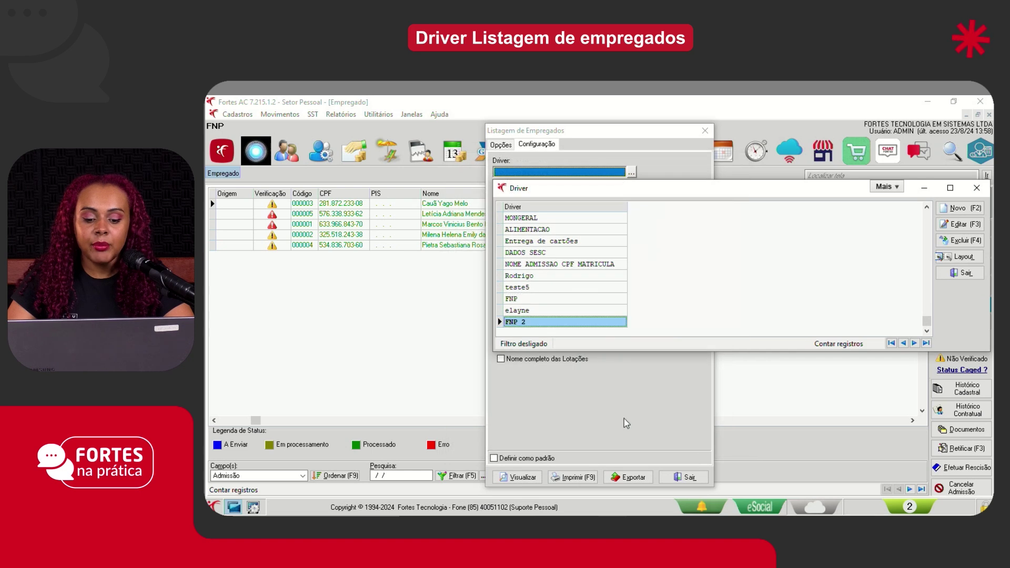
Open the FNP 2 driver's layout without the wizard and enlarge the properties area of the layout editor.
{"action": "left_click", "coordinate": [959, 258]}
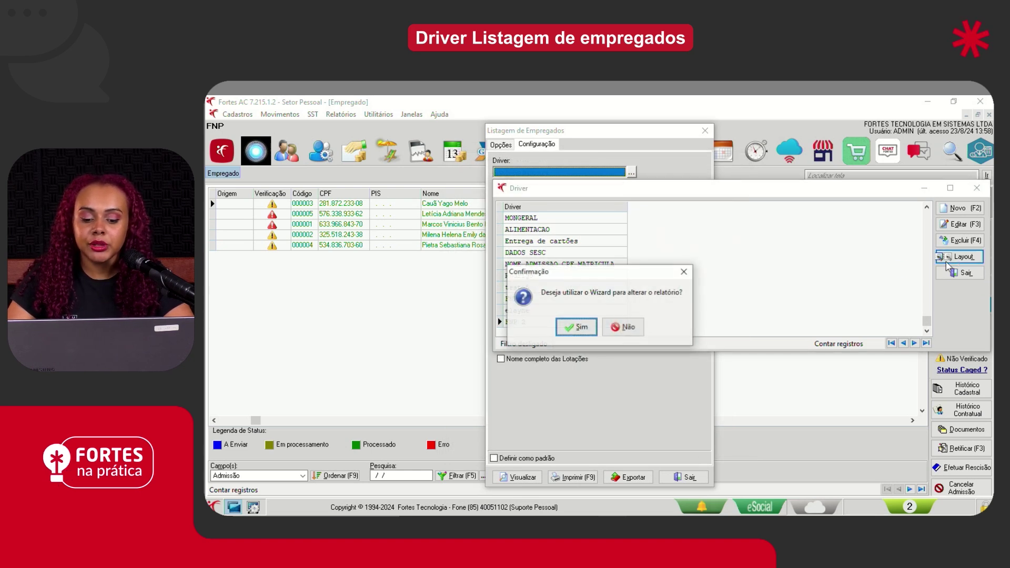
{"action": "left_click", "coordinate": [625, 328]}
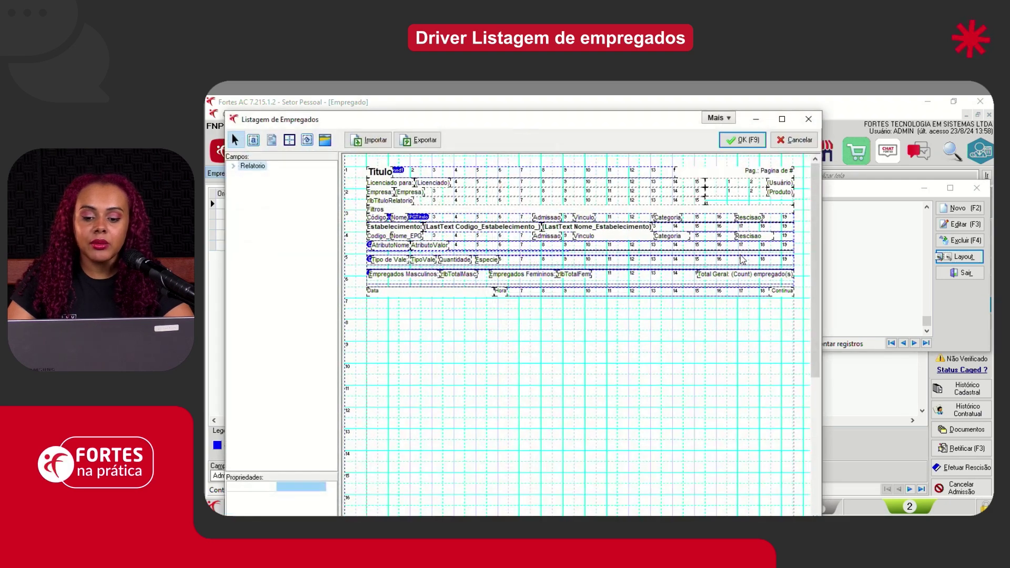
{"action": "left_click_drag", "start_coordinate": [618, 127], "coordinate": [637, 112]}
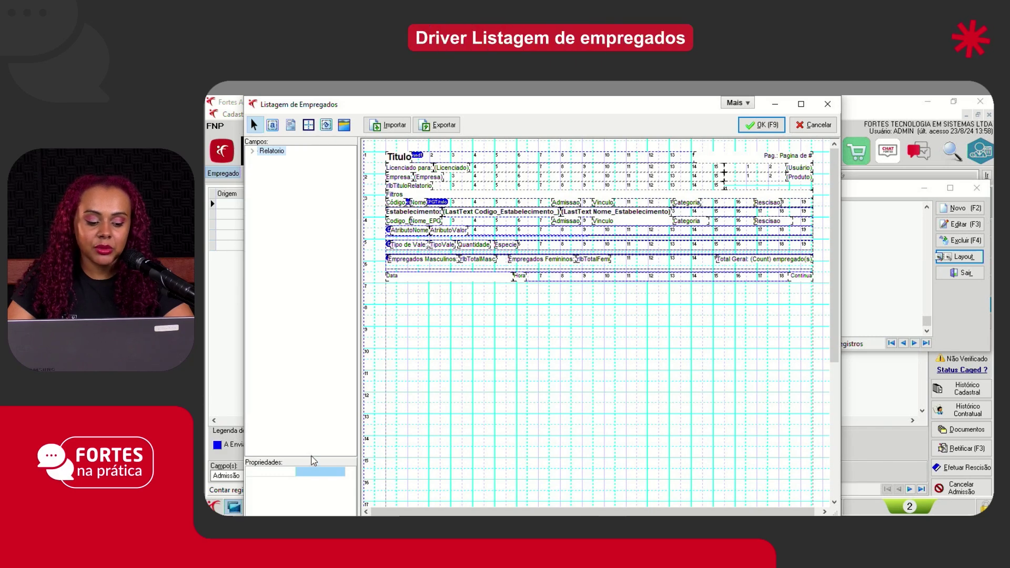
{"action": "left_click_drag", "start_coordinate": [309, 364], "coordinate": [306, 340]}
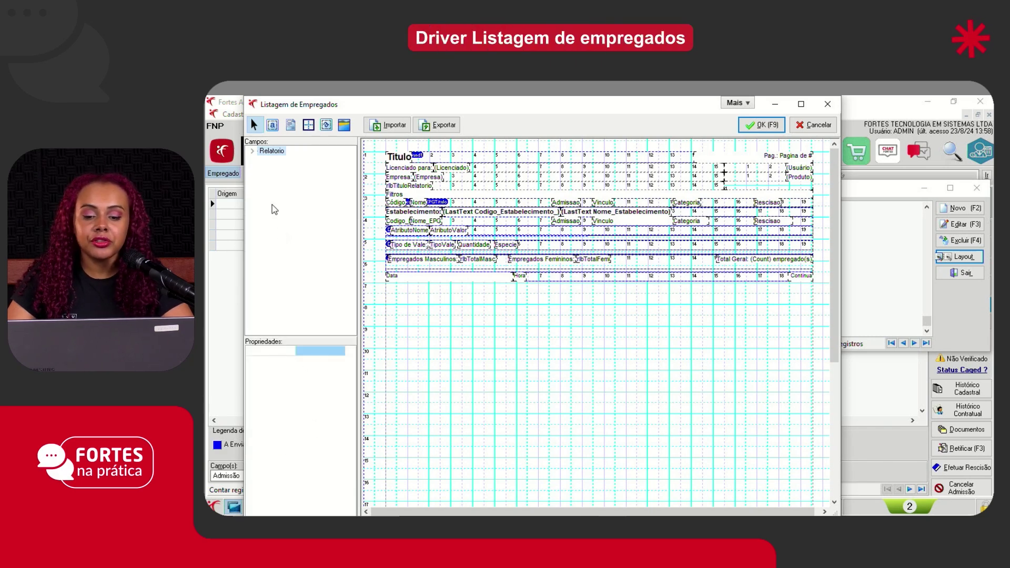
Examine the report's field tree, including Titulo_Painel, Licenciado_Empresa, Rodape, Filtros_Painel, Grupo_Estabelecimento and Cabecalho with its EPG_Codigo and EPG_Nome properties.
{"action": "double_click", "coordinate": [253, 151]}
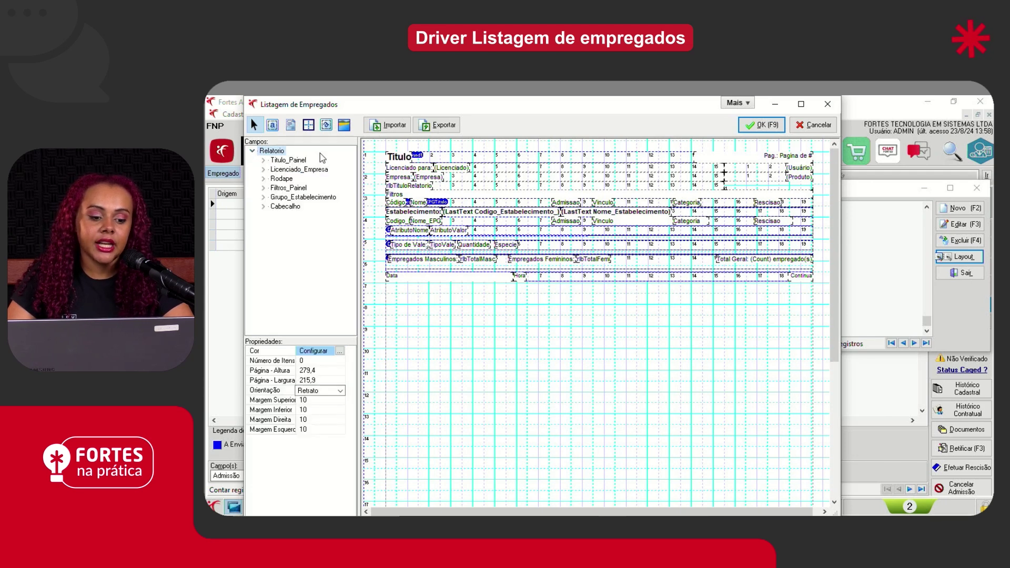
{"action": "left_click", "coordinate": [264, 161]}
{"action": "left_click", "coordinate": [291, 179]}
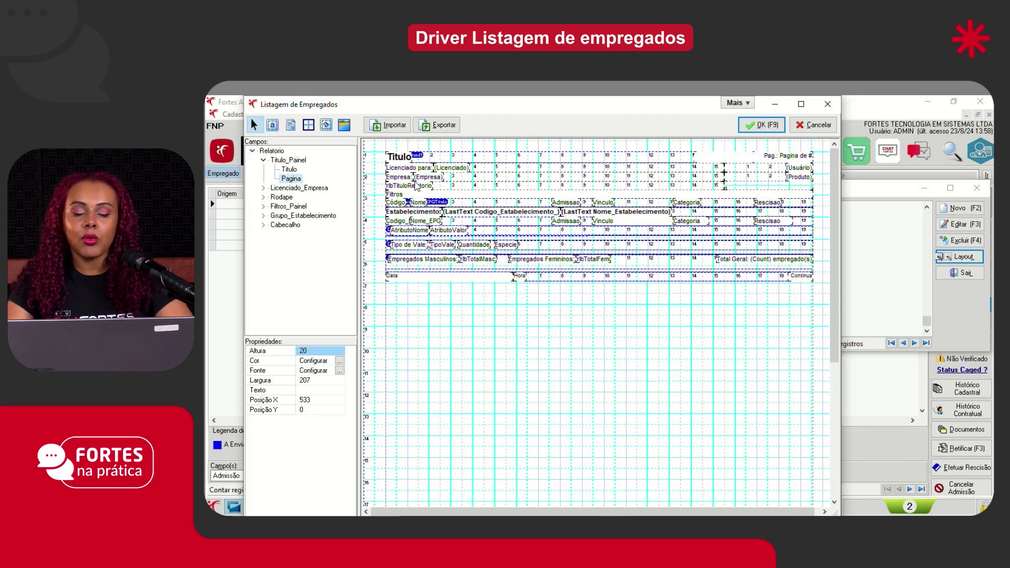
{"action": "left_click", "coordinate": [264, 188]}
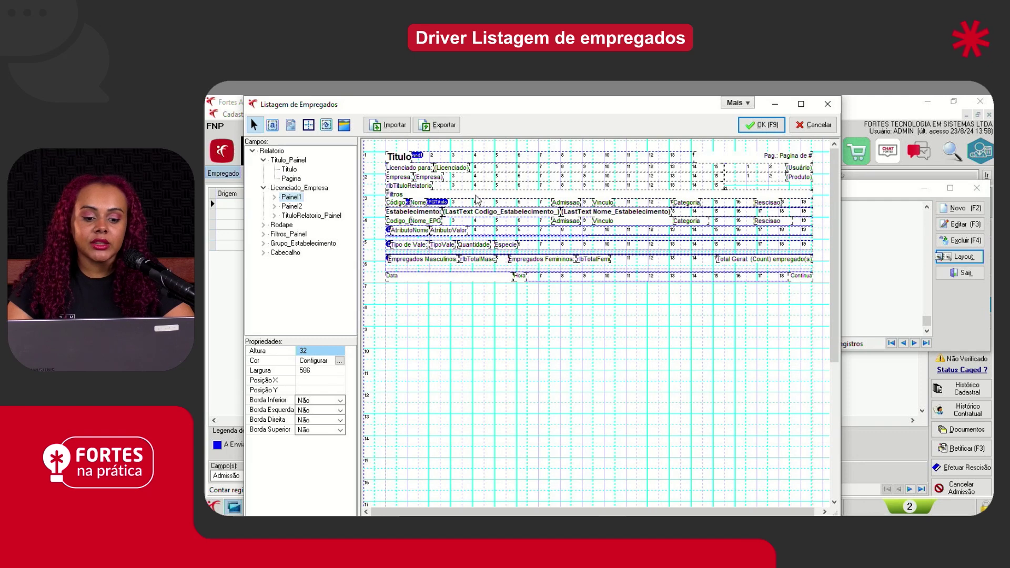
{"action": "left_click", "coordinate": [263, 225]}
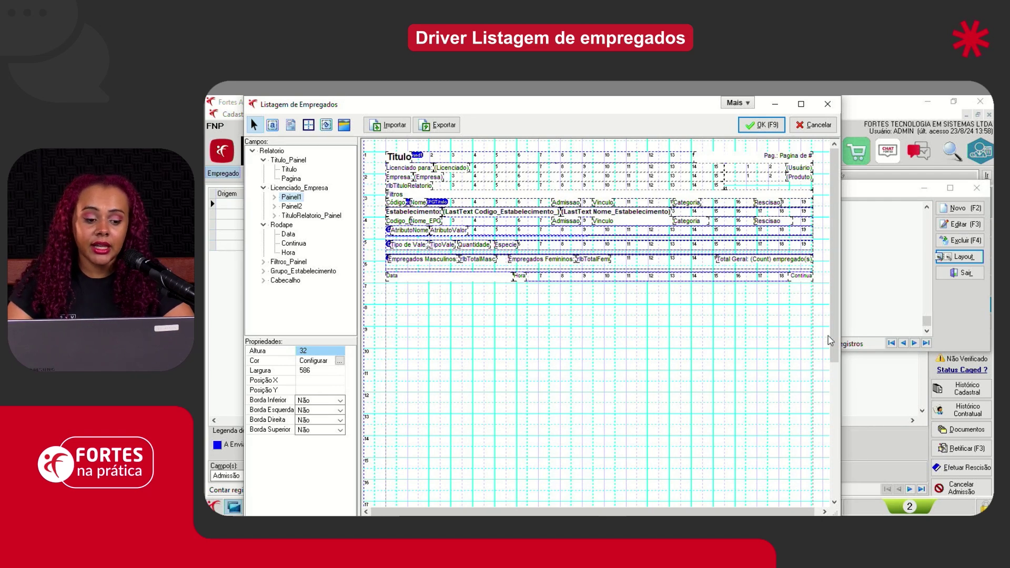
{"action": "left_click", "coordinate": [264, 262]}
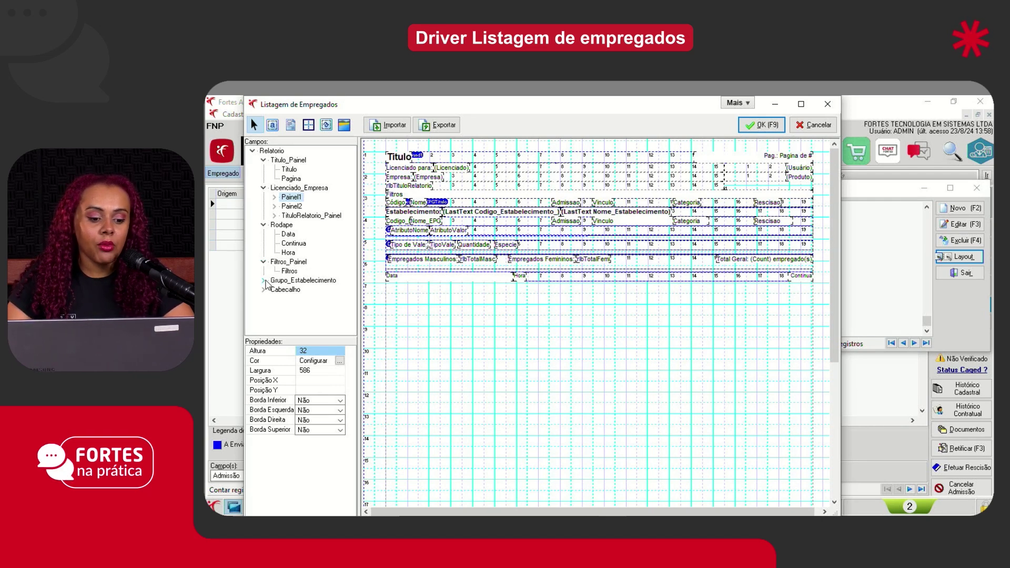
{"action": "left_click", "coordinate": [263, 280]}
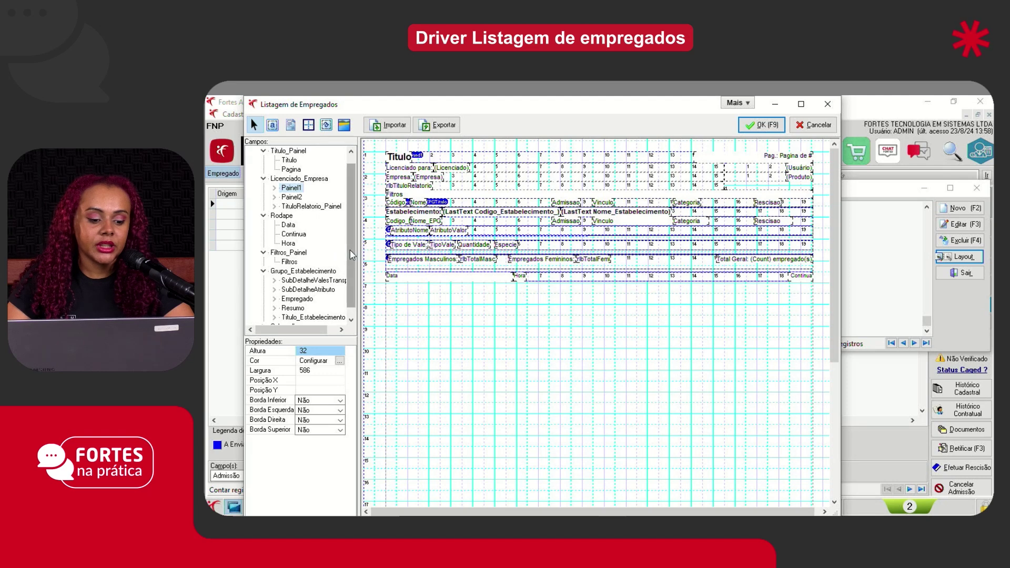
{"action": "scroll", "coordinate": [352, 255], "scroll_direction": "down", "scroll_amount": 1}
{"action": "left_click", "coordinate": [274, 271]}
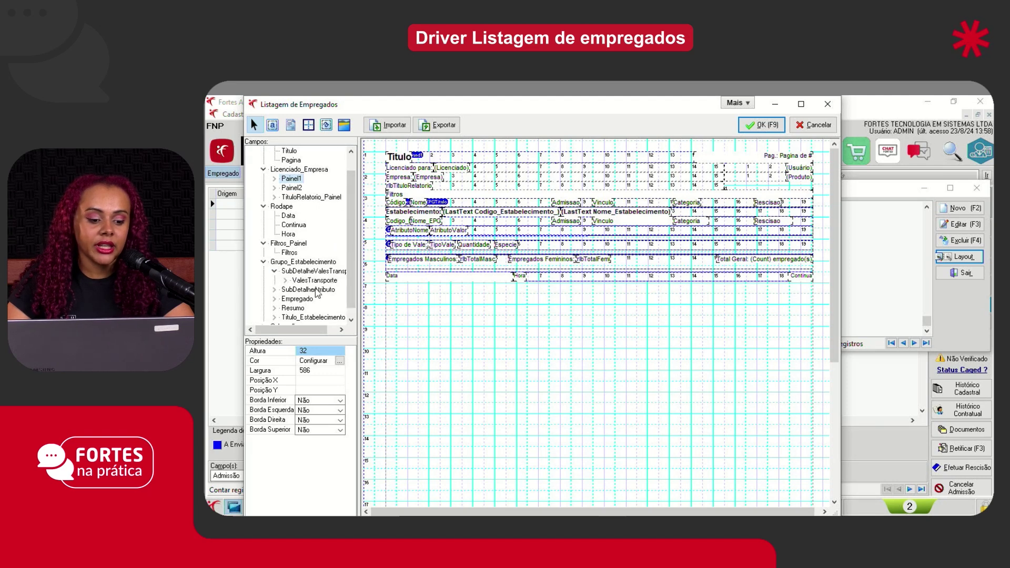
{"action": "left_click", "coordinate": [264, 262]}
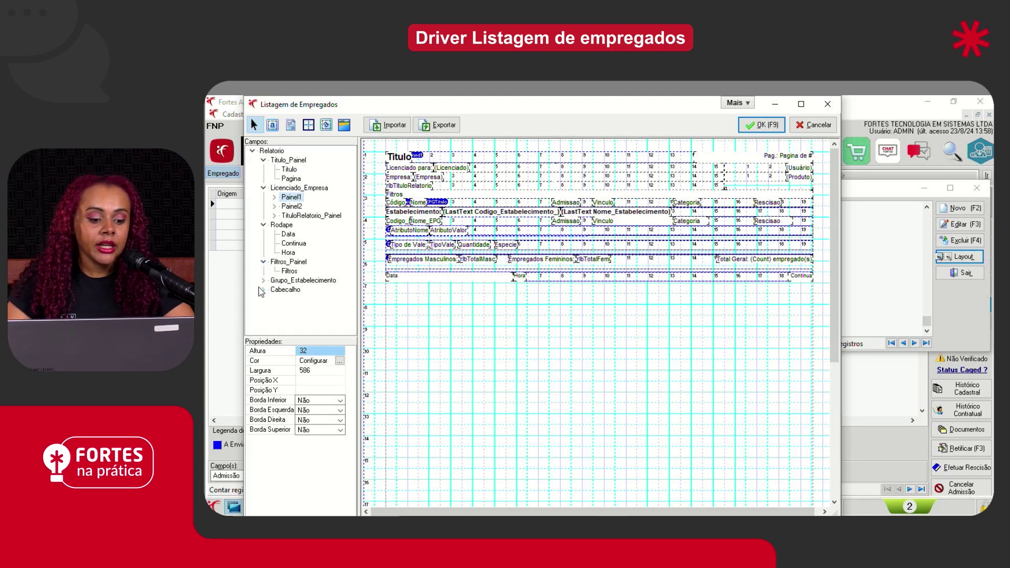
{"action": "left_click", "coordinate": [263, 290]}
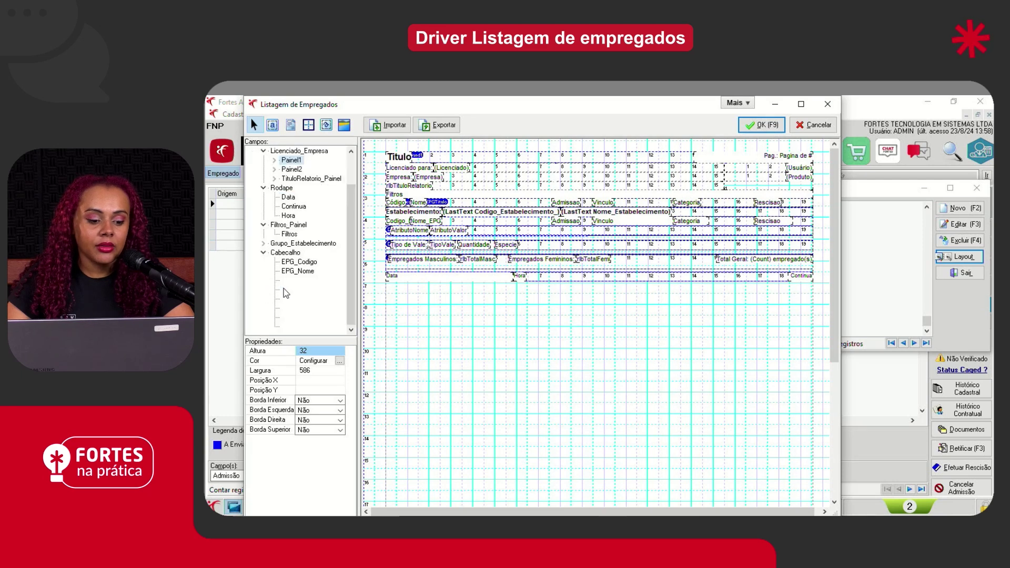
{"action": "left_click", "coordinate": [299, 262]}
{"action": "left_click", "coordinate": [298, 271]}
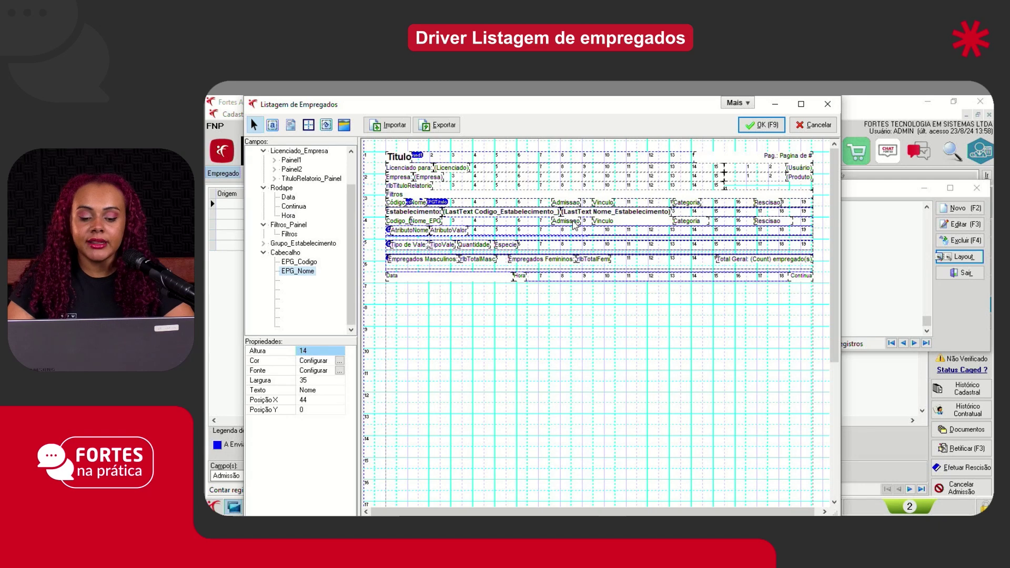
Move the Vinculo header label with its data field to about X 349 and the Categoria header label to about X 561, and accept the layout.
{"action": "left_click_drag", "start_coordinate": [602, 203], "coordinate": [631, 226]}
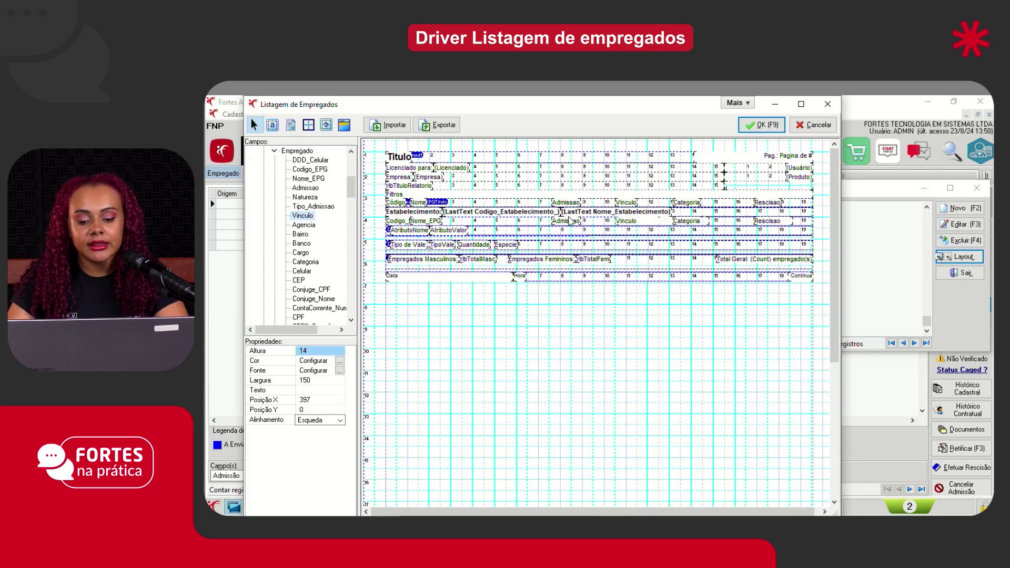
{"action": "left_click_drag", "start_coordinate": [629, 221], "coordinate": [597, 207]}
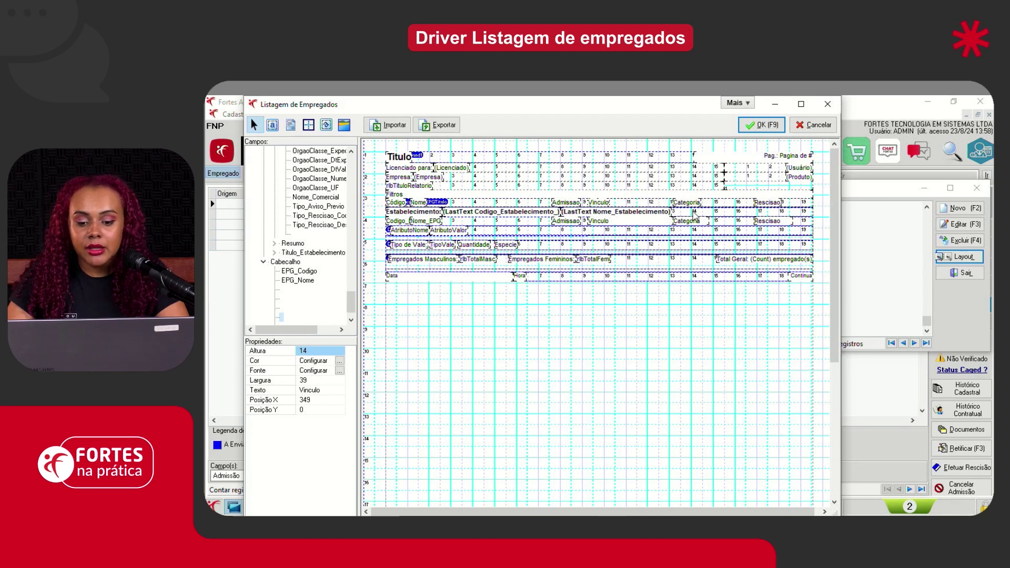
{"action": "left_click_drag", "start_coordinate": [691, 203], "coordinate": [727, 207]}
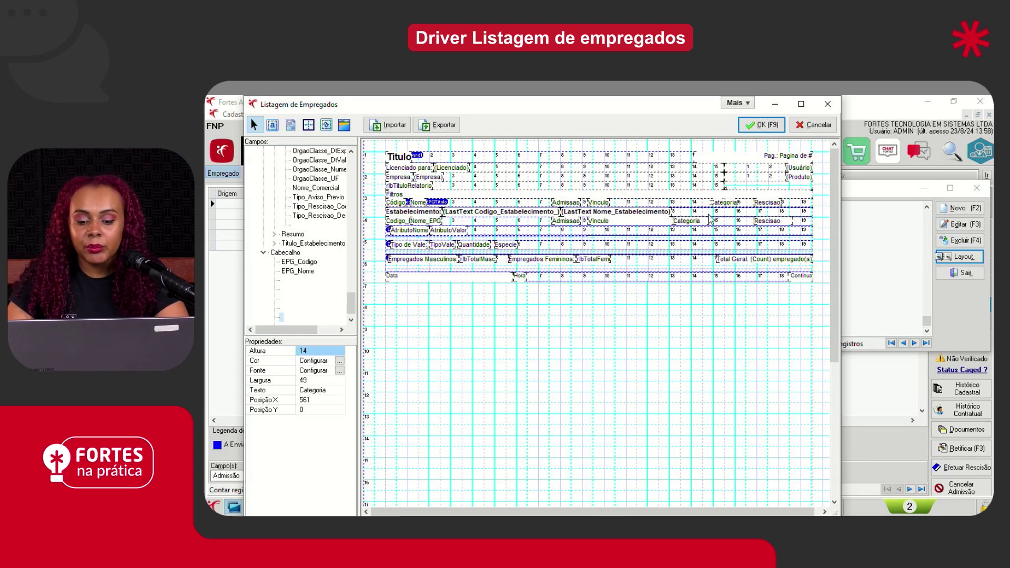
{"action": "left_click", "coordinate": [762, 125]}
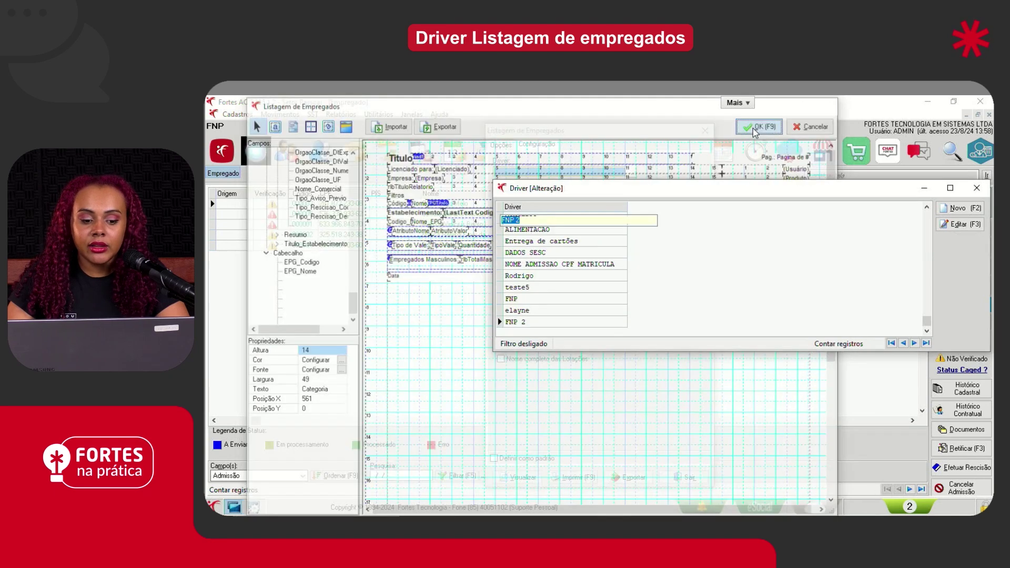
Select the FNP 2 driver and set the listing's reference date to 23/08/2024, ordering to Código and name to FNP.
{"action": "double_click", "coordinate": [638, 258]}
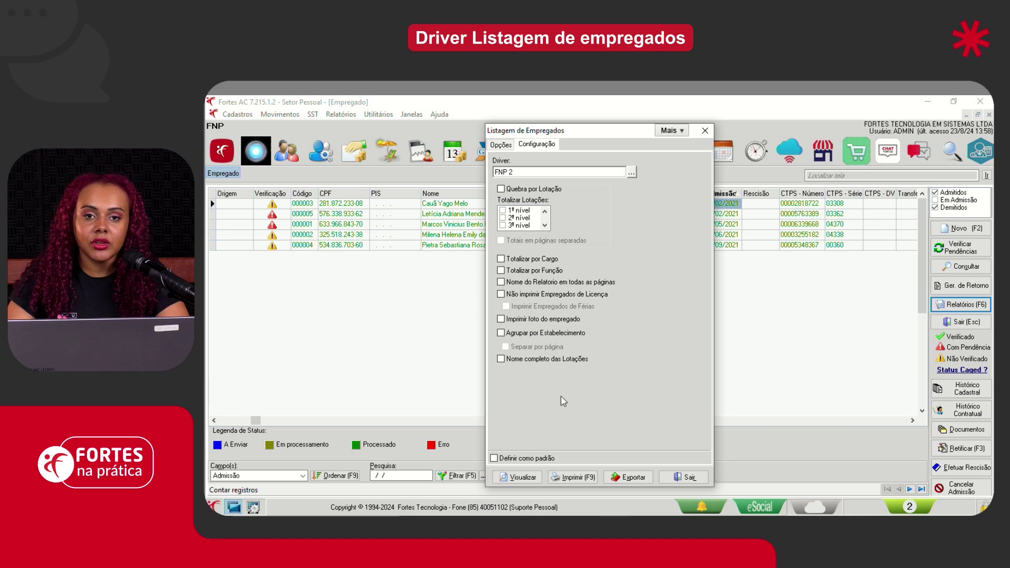
{"action": "left_click", "coordinate": [501, 144]}
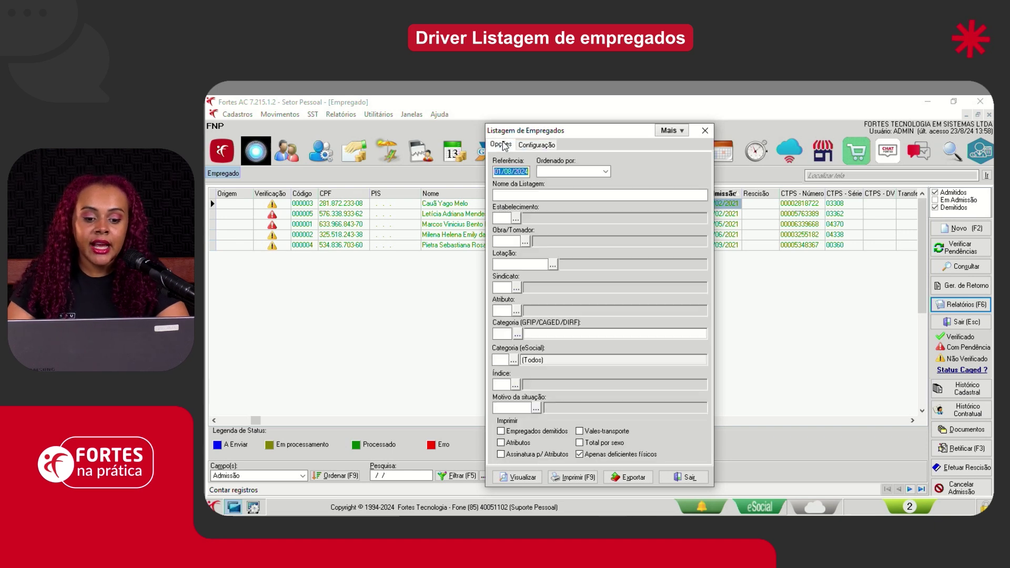
{"action": "type", "text": "23/08/2"}
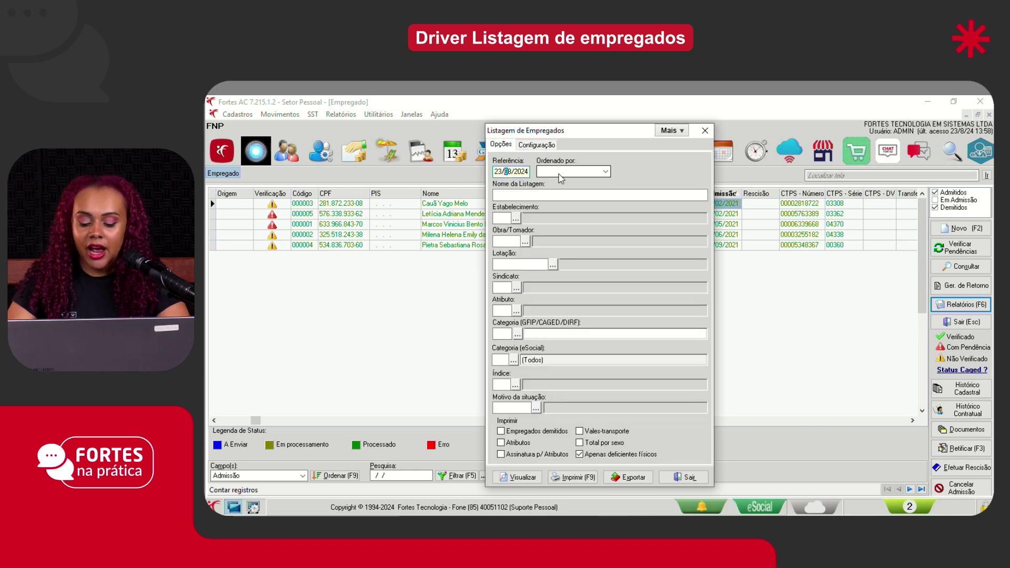
{"action": "type", "text": "024"}
{"action": "key", "text": "Tab"}
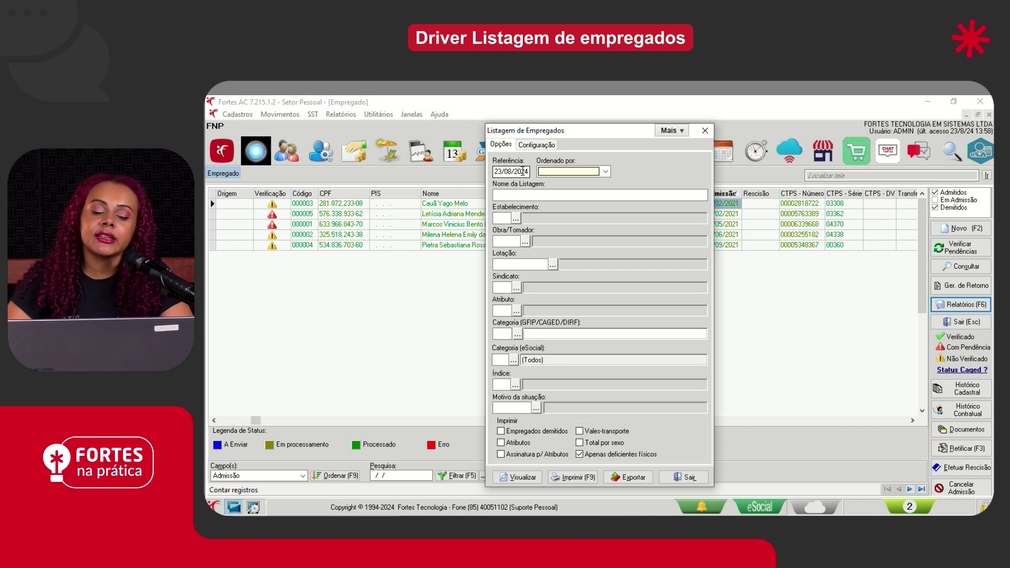
{"action": "left_click", "coordinate": [567, 171]}
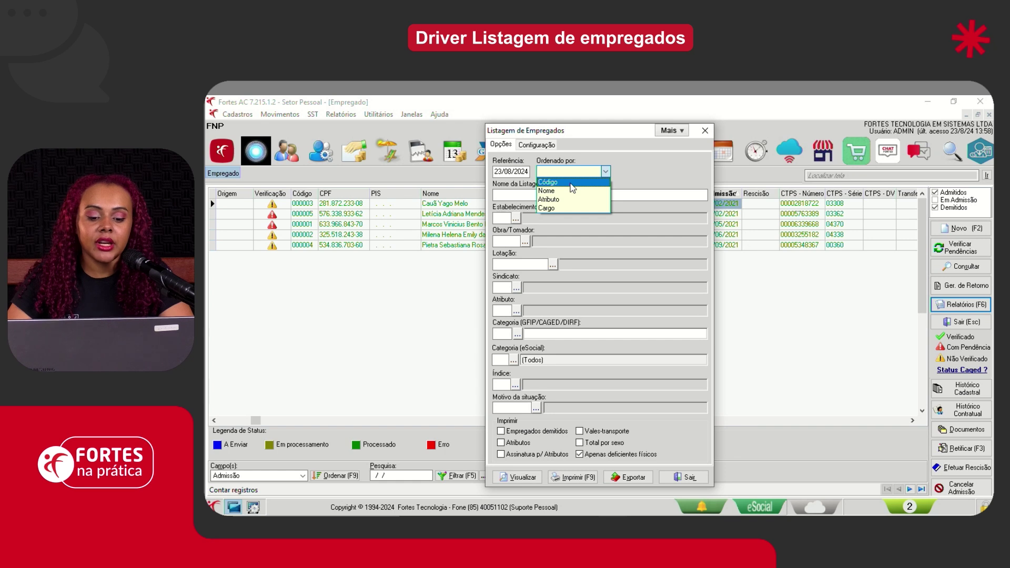
{"action": "left_click", "coordinate": [572, 183]}
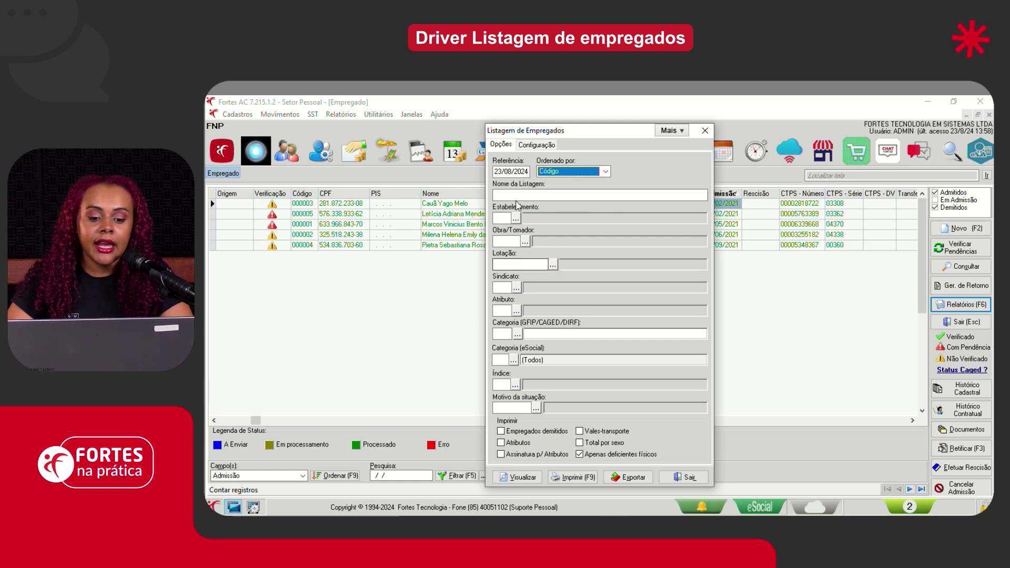
{"action": "left_click", "coordinate": [521, 193]}
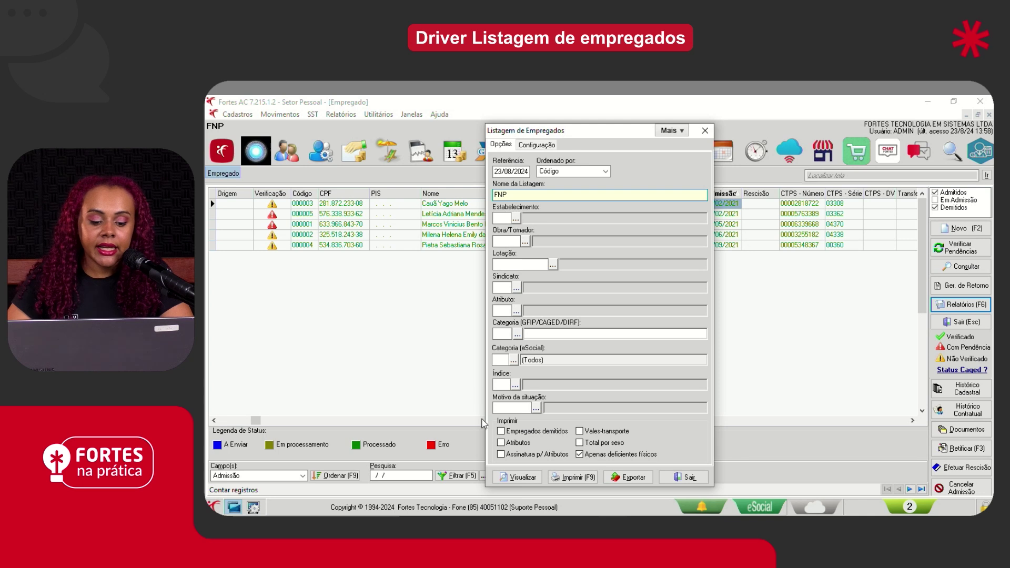
Include Empregados demitidos, turn off Apenas deficientes físicos, and preview the listing before returning to its options.
{"action": "left_click", "coordinate": [501, 431]}
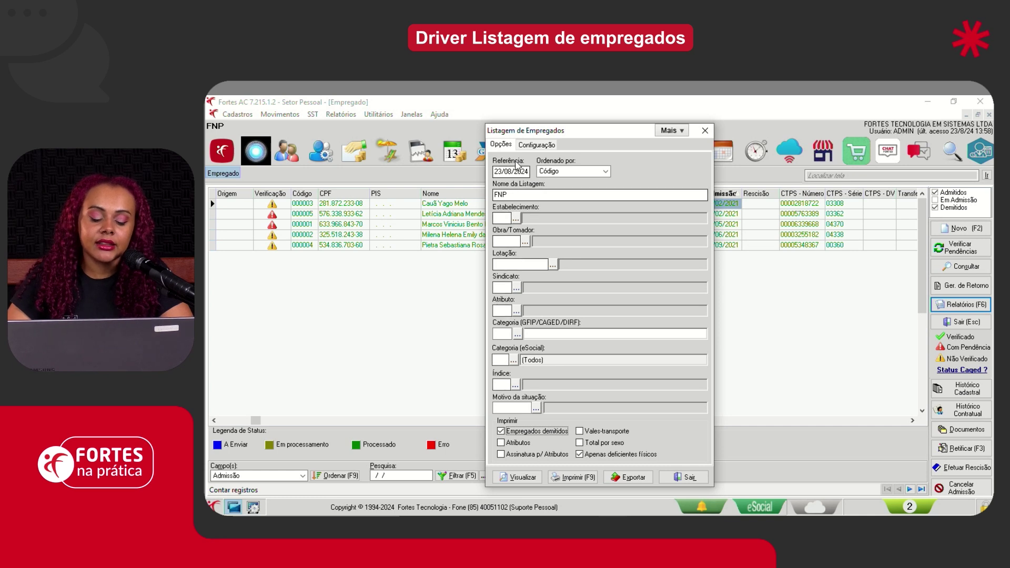
{"action": "left_click", "coordinate": [501, 430]}
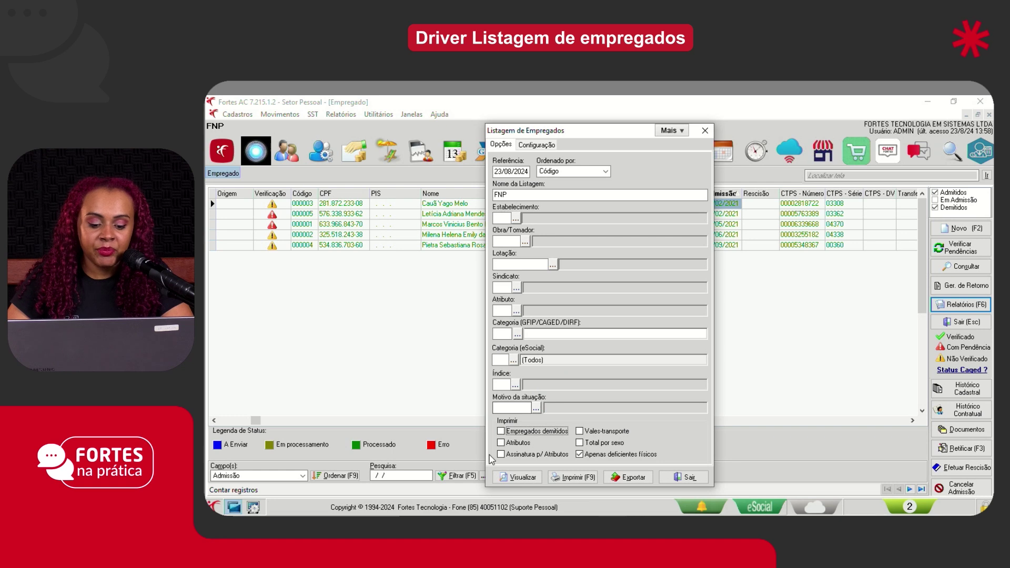
{"action": "left_click", "coordinate": [514, 435]}
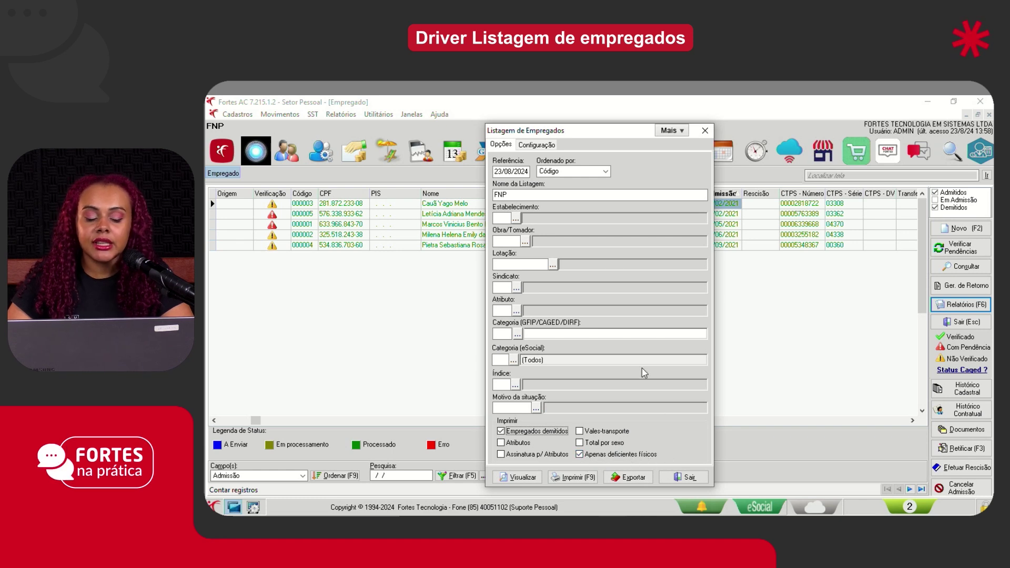
{"action": "left_click", "coordinate": [581, 456]}
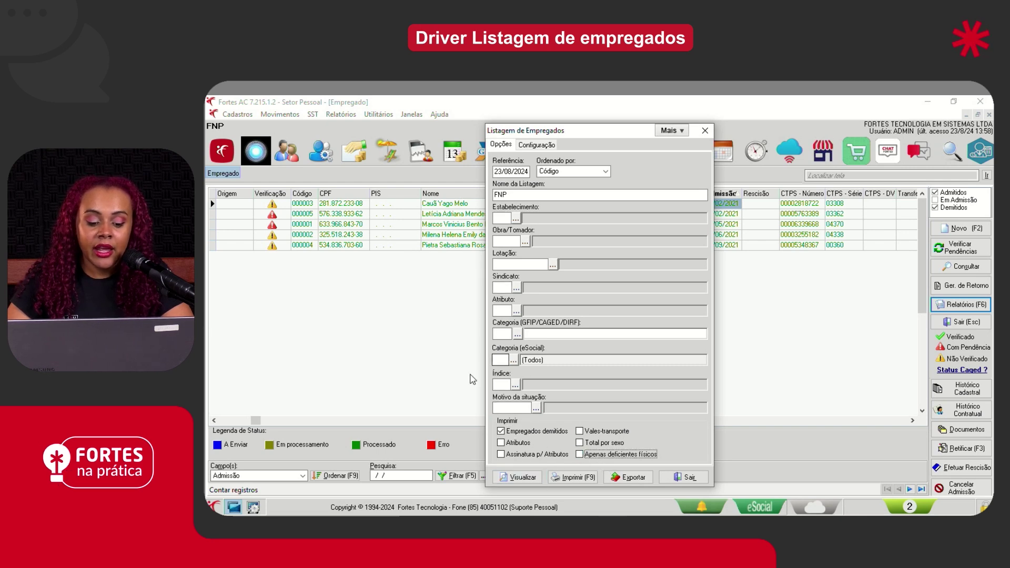
{"action": "left_click", "coordinate": [510, 477]}
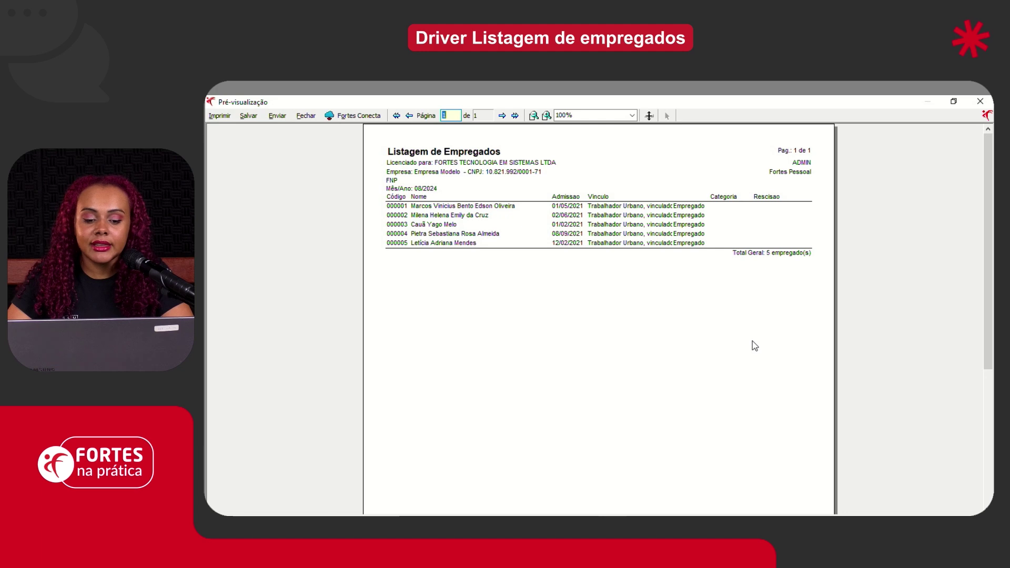
{"action": "left_click", "coordinate": [306, 116]}
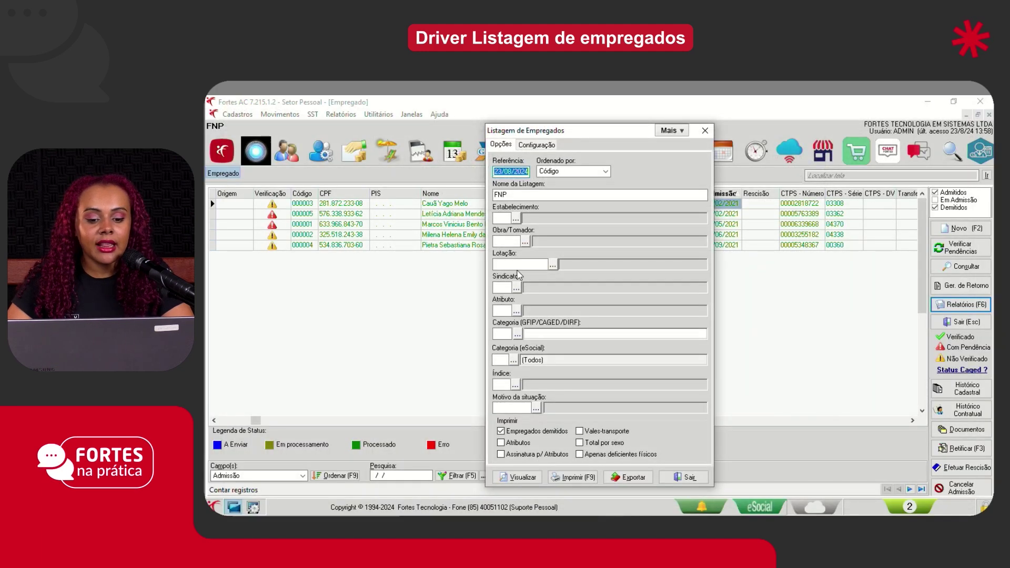
Find the FNP 2 driver in the driver list and open its layout without the wizard.
{"action": "left_click", "coordinate": [537, 145]}
{"action": "left_click", "coordinate": [630, 173]}
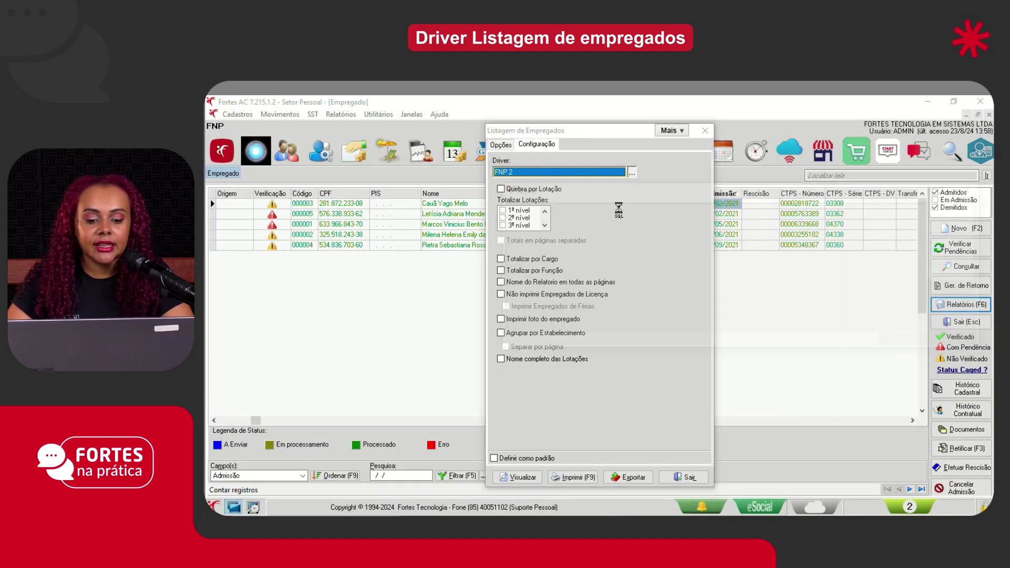
{"action": "left_click", "coordinate": [539, 311]}
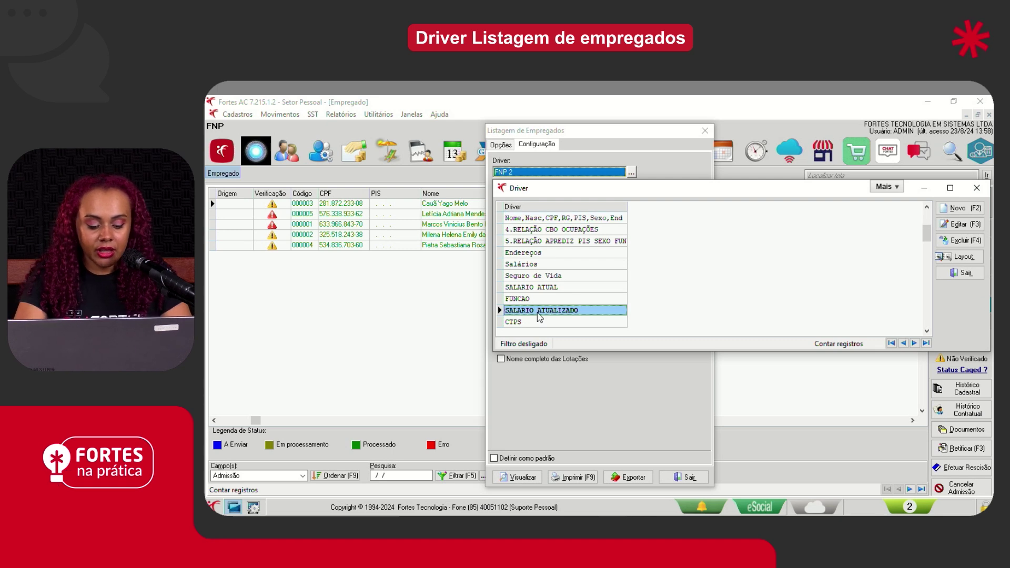
{"action": "type", "text": "fnp 2"}
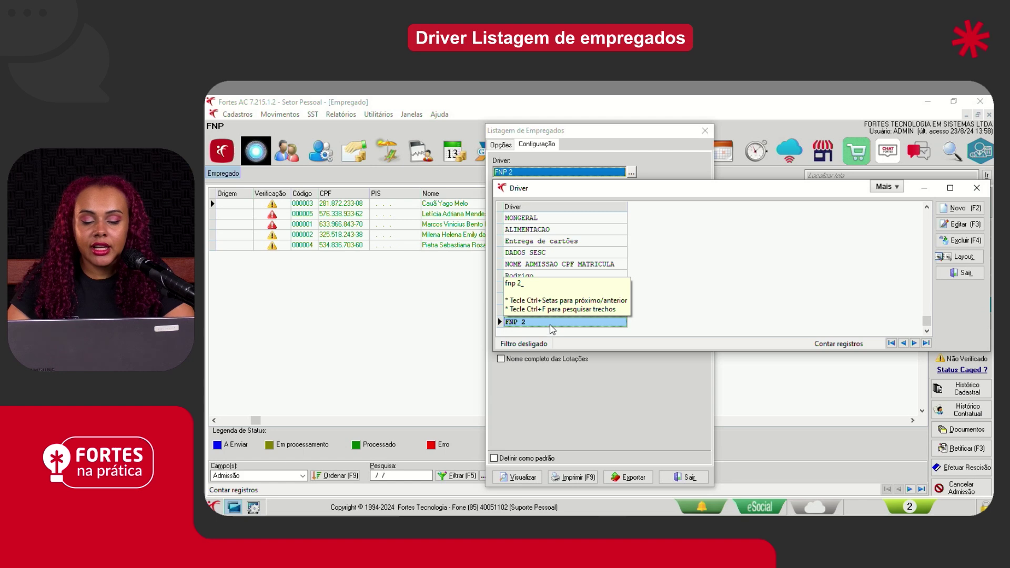
{"action": "left_click", "coordinate": [962, 257]}
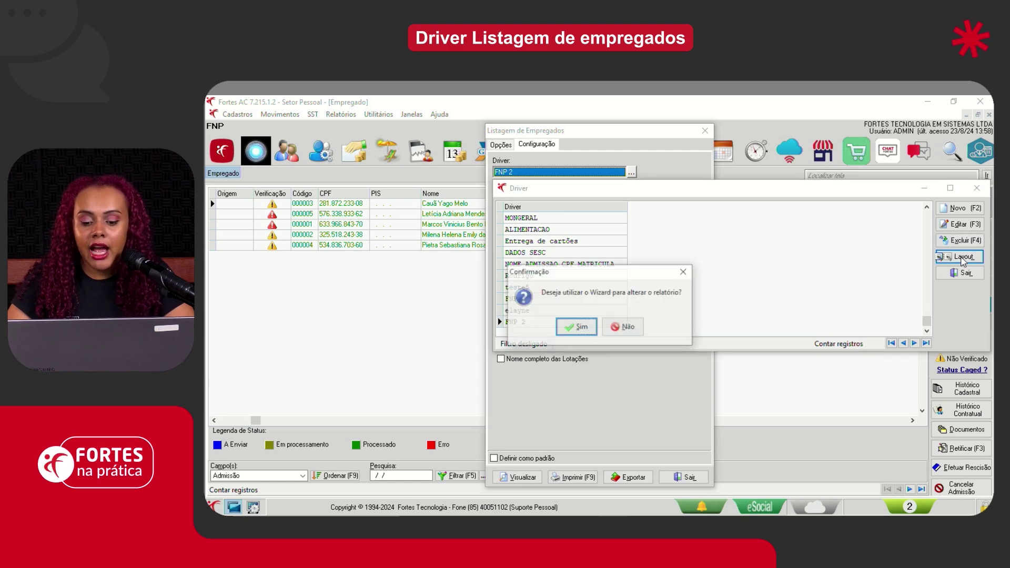
{"action": "left_click", "coordinate": [627, 328]}
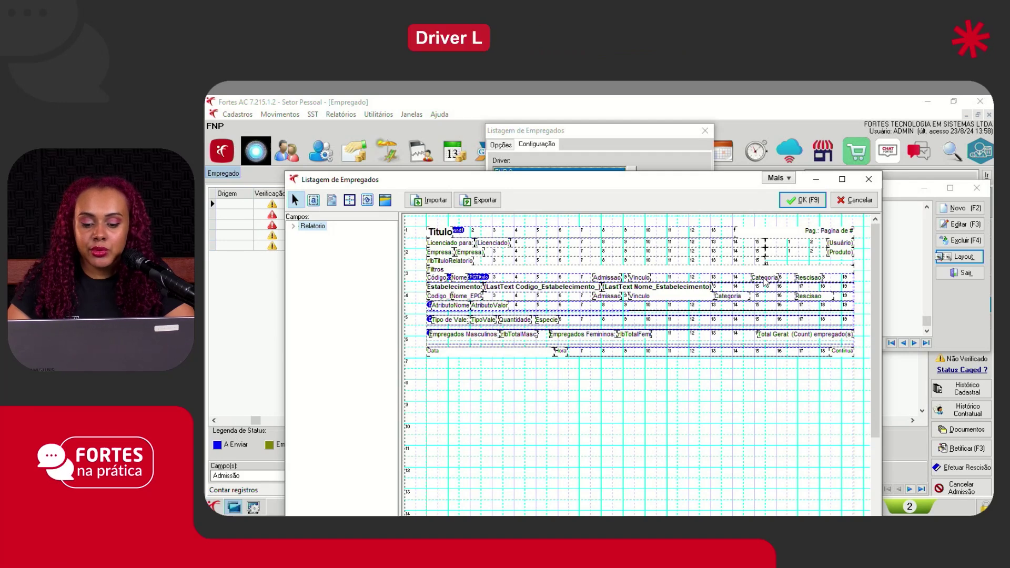
Align the Categoria header label and its data field just past ruler mark 14, accept the layout and preview the listing.
{"action": "left_click_drag", "start_coordinate": [765, 280], "coordinate": [729, 284]}
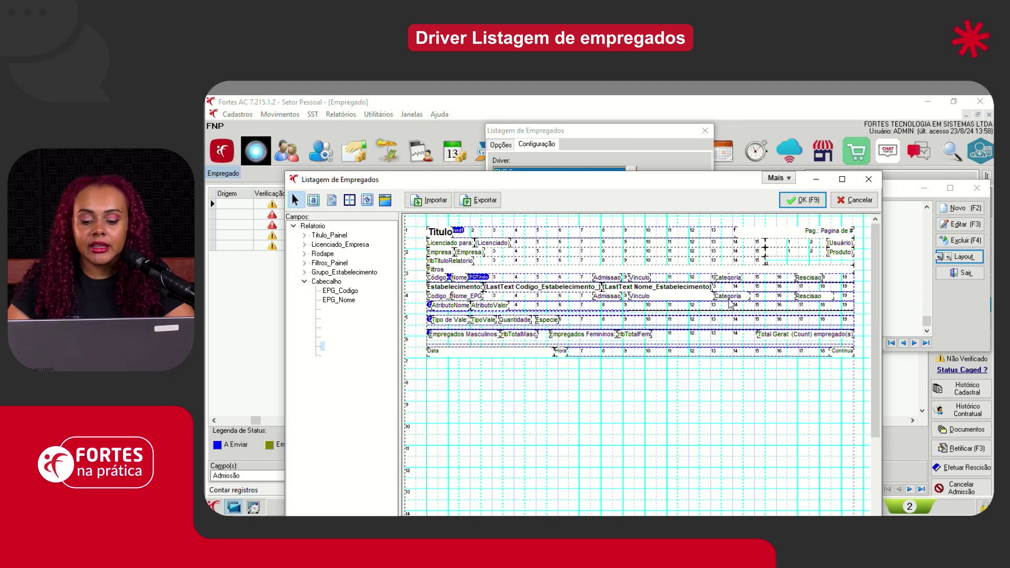
{"action": "left_click_drag", "start_coordinate": [735, 283], "coordinate": [769, 297]}
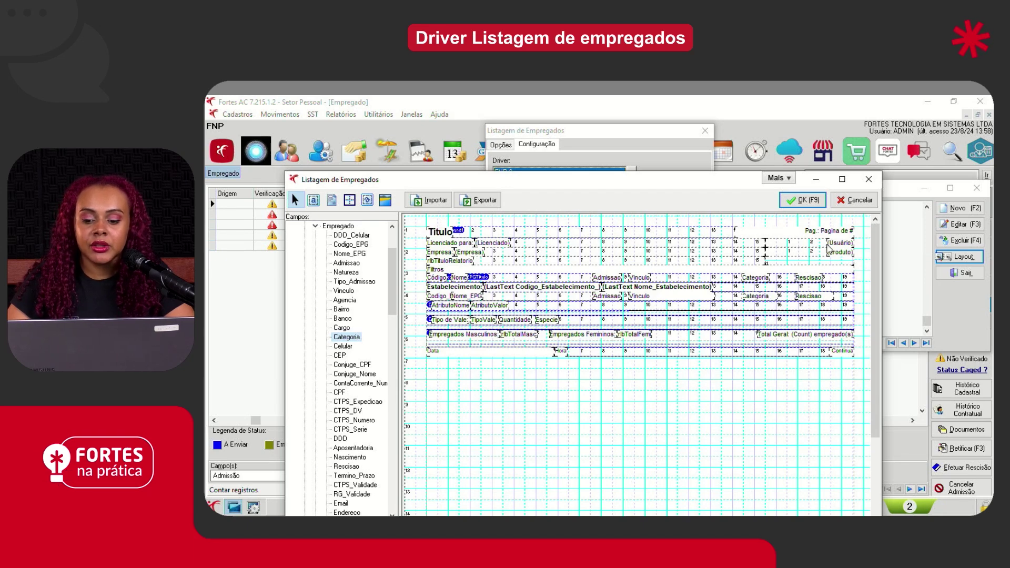
{"action": "left_click", "coordinate": [802, 200]}
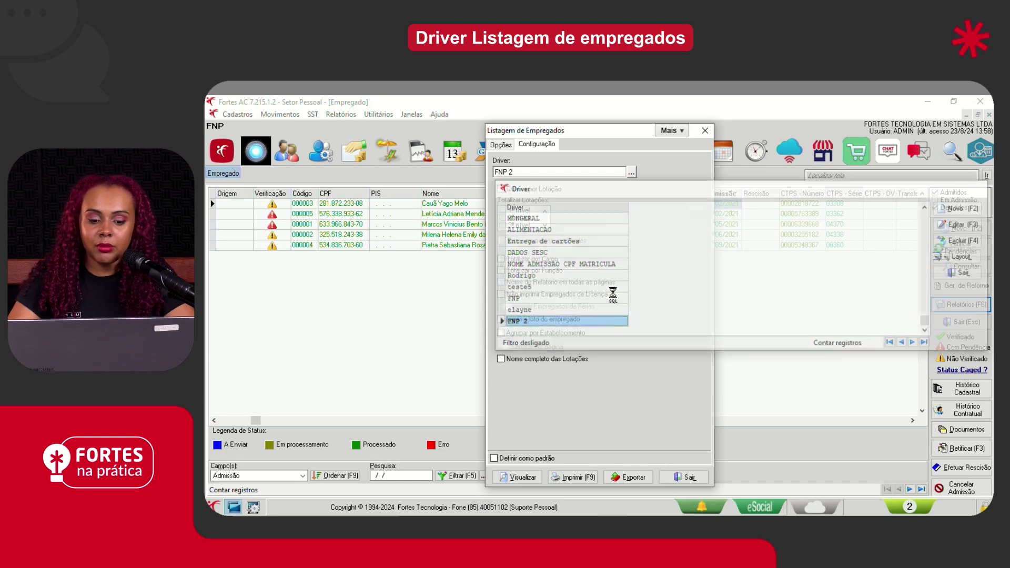
{"action": "left_click", "coordinate": [518, 477]}
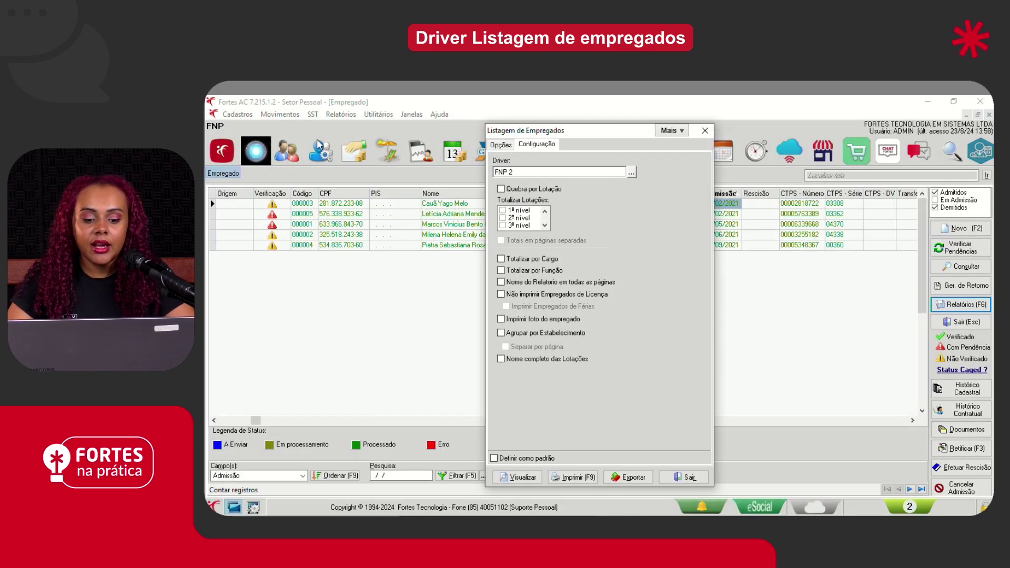
{"action": "left_click", "coordinate": [308, 120]}
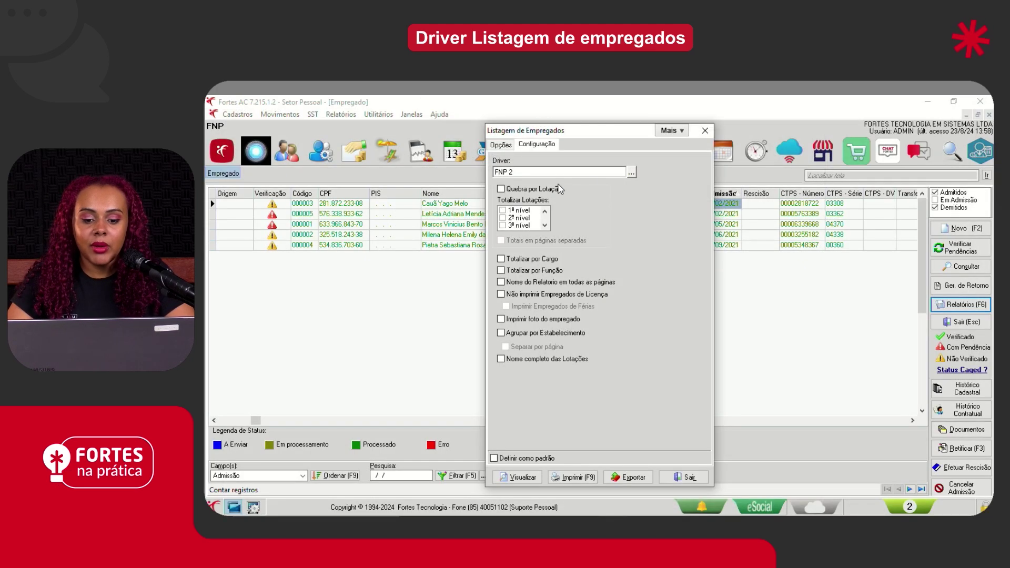
Reopen the FNP 2 driver's layout without the wizard and enlarge the properties area of the layout editor.
{"action": "left_click", "coordinate": [632, 173]}
{"action": "left_click", "coordinate": [556, 252]}
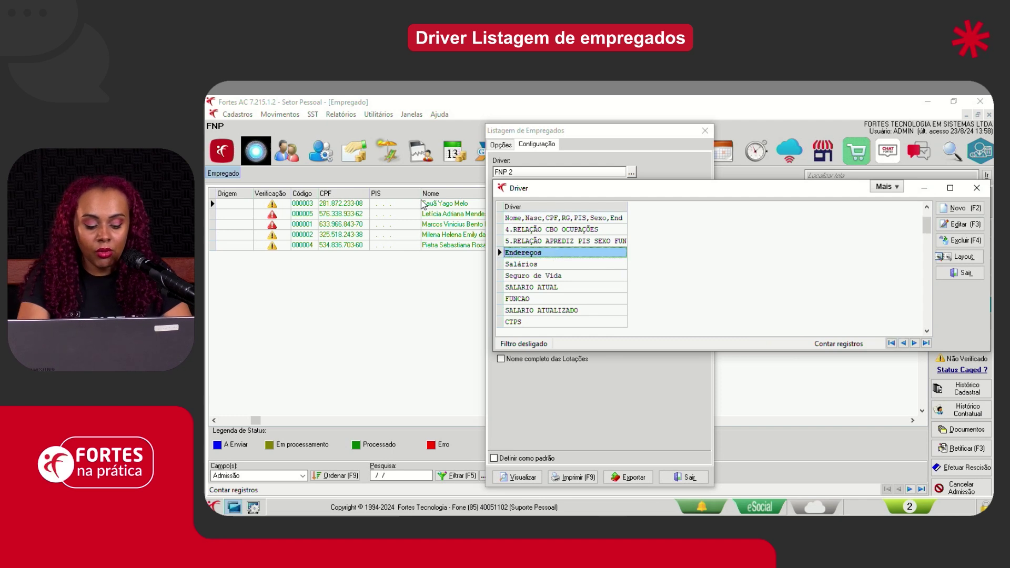
{"action": "type", "text": "fnp 2"}
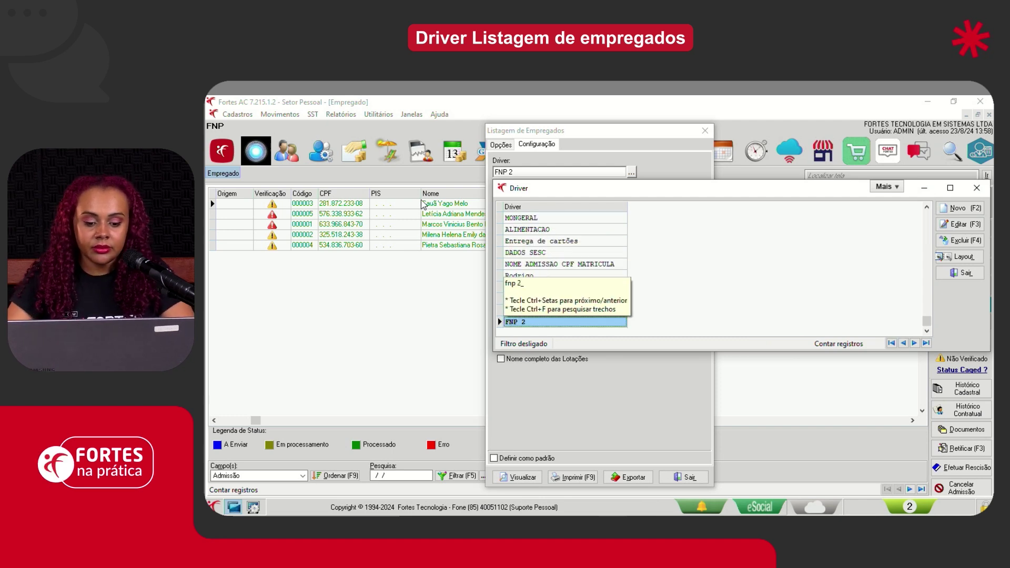
{"action": "left_click", "coordinate": [960, 256]}
{"action": "left_click", "coordinate": [623, 327]}
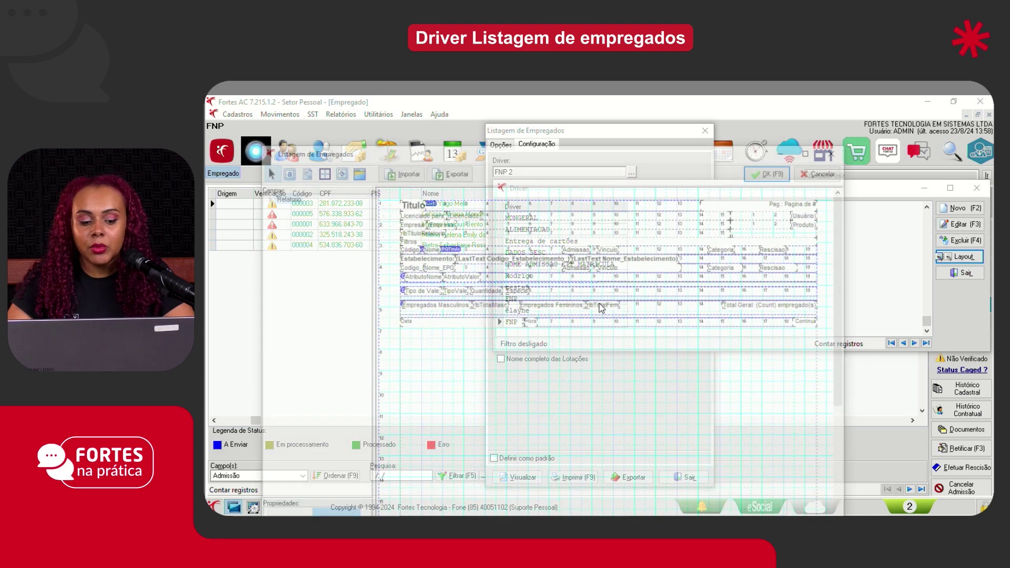
{"action": "left_click_drag", "start_coordinate": [322, 503], "coordinate": [321, 284]}
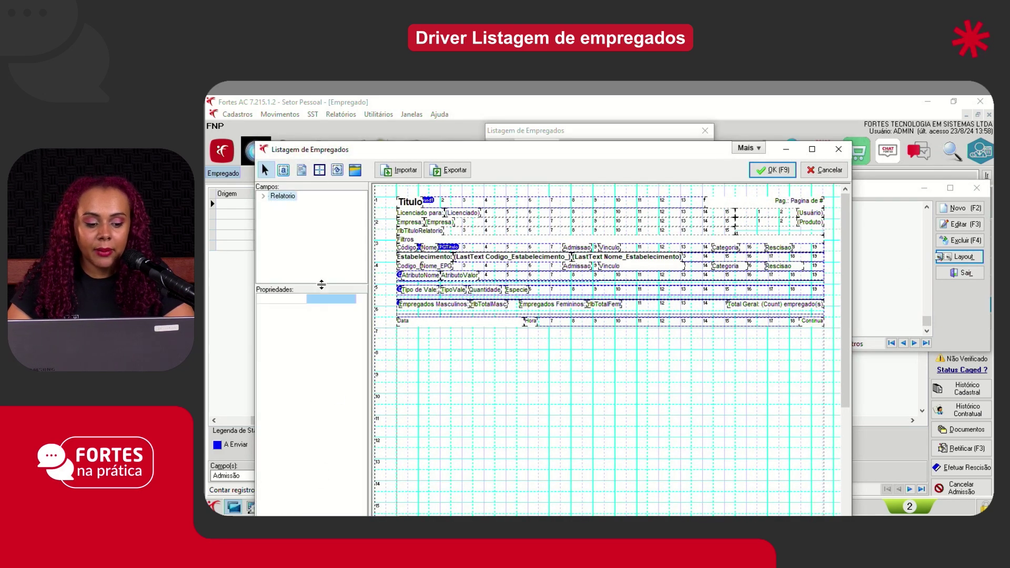
Set the page orientation of the Relatorio element to Paisagem and accept the layout.
{"action": "left_click", "coordinate": [273, 198]}
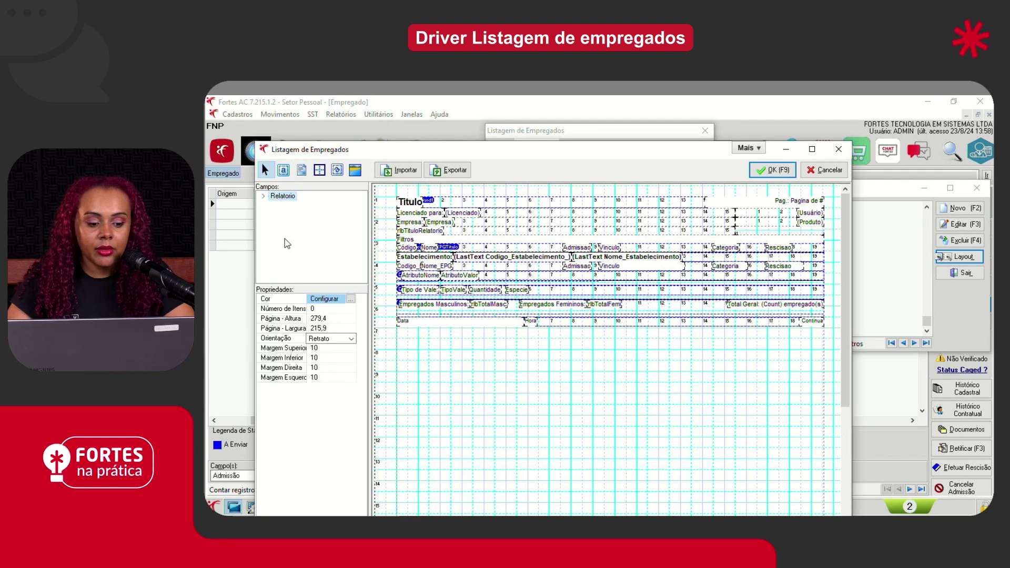
{"action": "left_click", "coordinate": [342, 338]}
{"action": "left_click", "coordinate": [334, 359]}
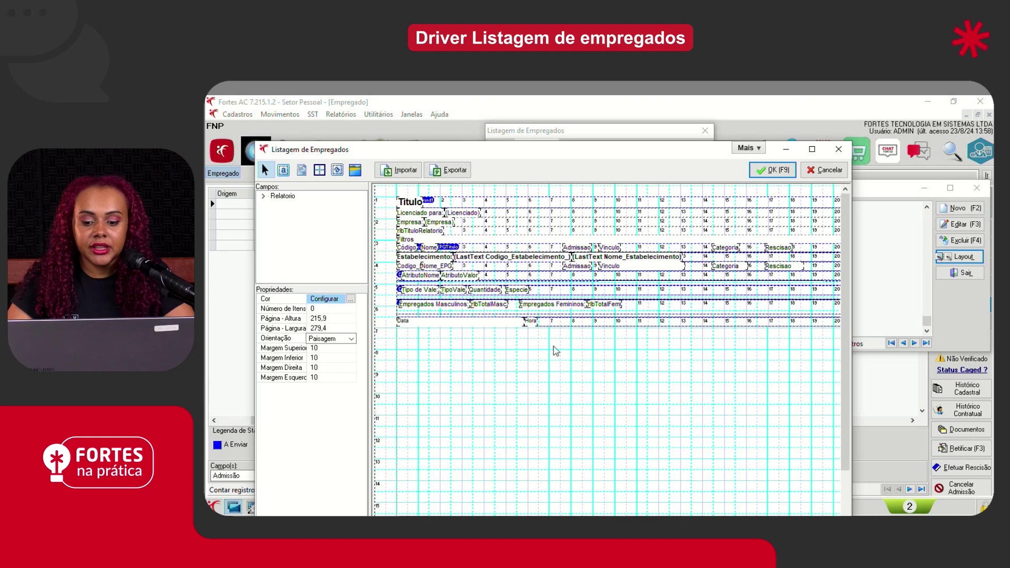
{"action": "left_click", "coordinate": [772, 170]}
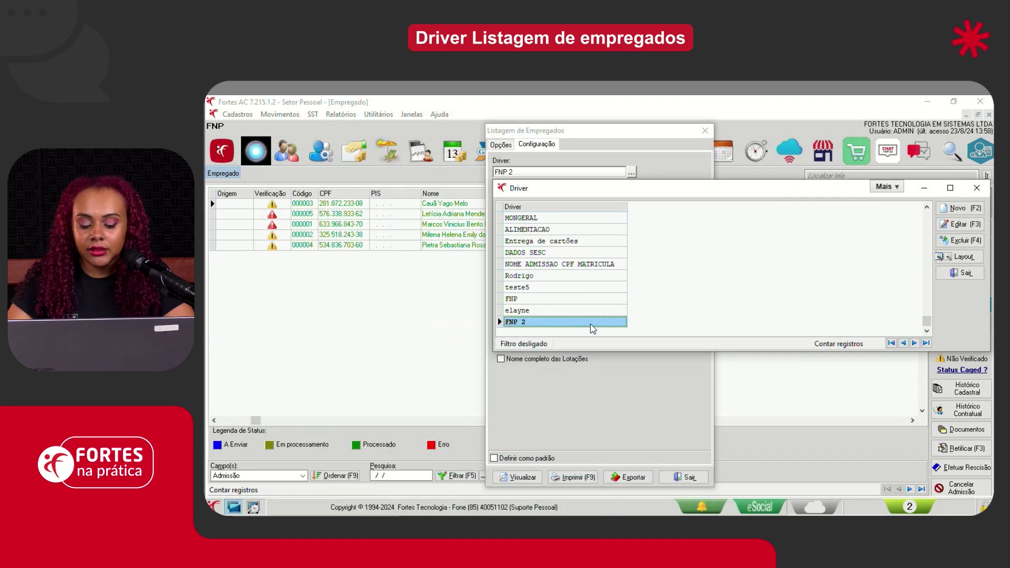
Choose the FNP 2 driver for the listing, preview the report and close the preview.
{"action": "double_click", "coordinate": [590, 324]}
{"action": "left_click", "coordinate": [529, 477]}
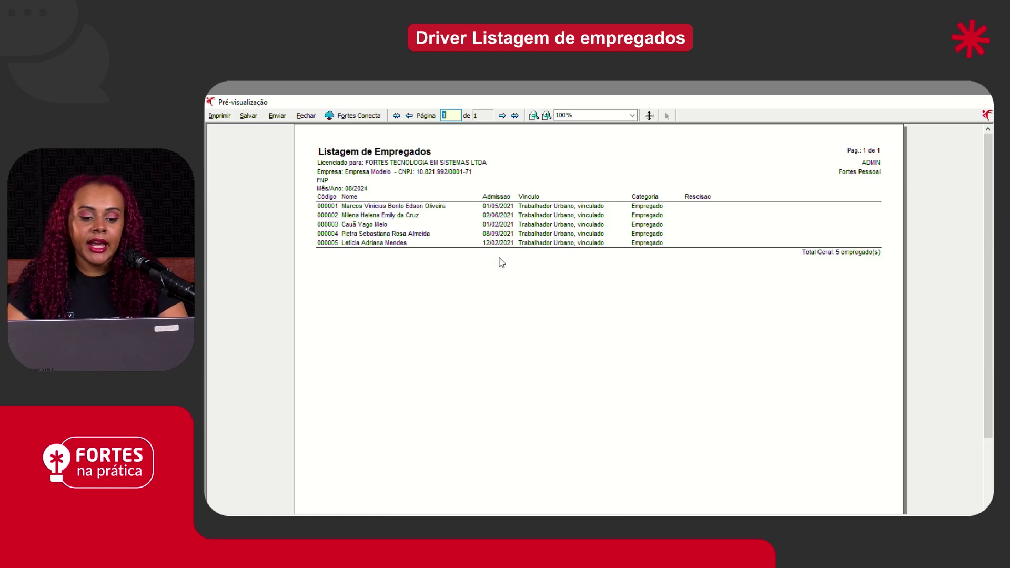
{"action": "key", "text": "Escape"}
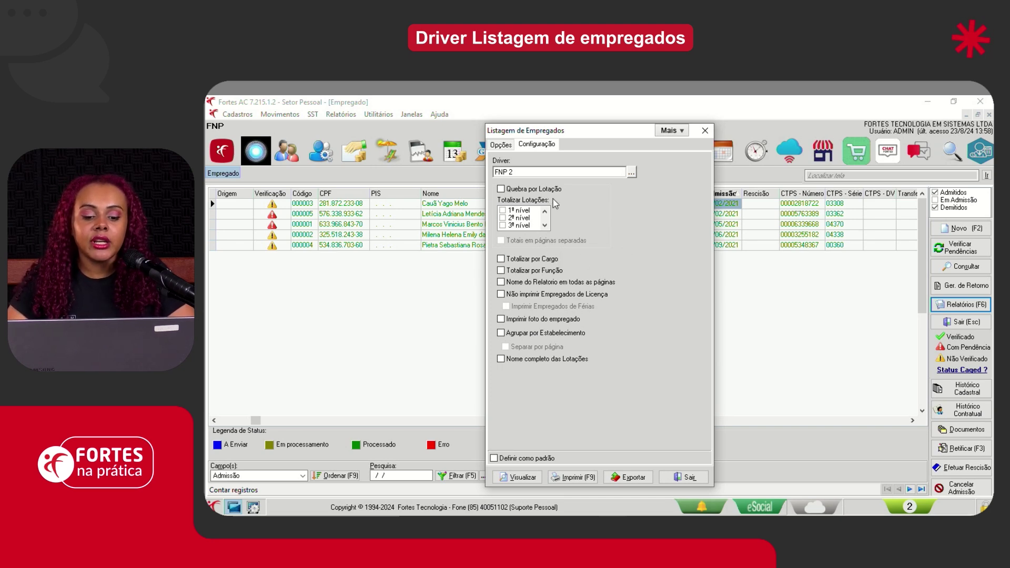
Review the report wizard's available and selected items for the first listed driver, cancel the layout creation and leave the driver list.
{"action": "left_click", "coordinate": [631, 172]}
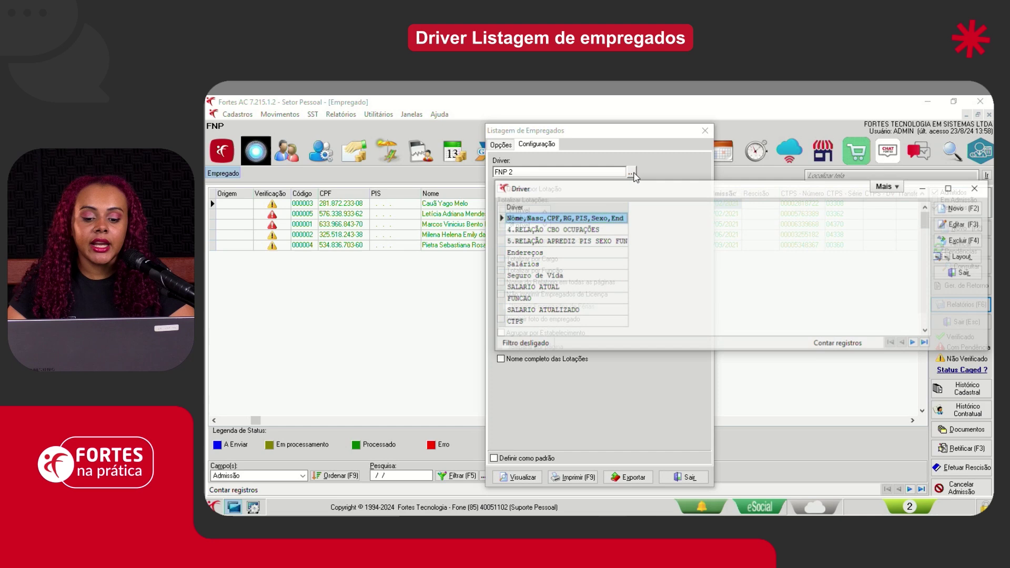
{"action": "left_click", "coordinate": [960, 257]}
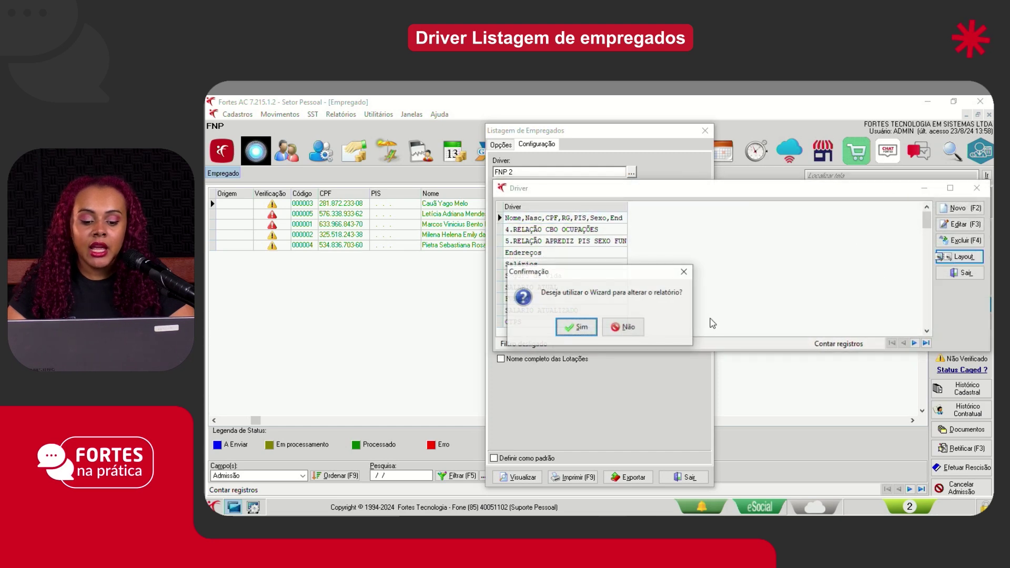
{"action": "left_click", "coordinate": [572, 323]}
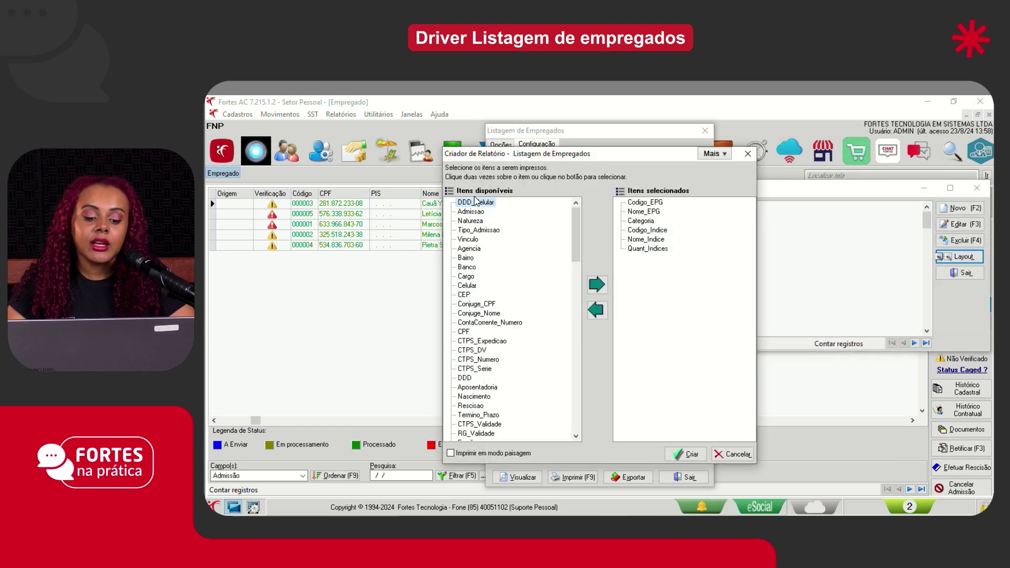
{"action": "mouse_move", "coordinate": [577, 226]}
{"action": "left_mouse_down"}
{"action": "mouse_move", "coordinate": [573, 395]}
{"action": "mouse_move", "coordinate": [574, 214]}
{"action": "left_mouse_up"}
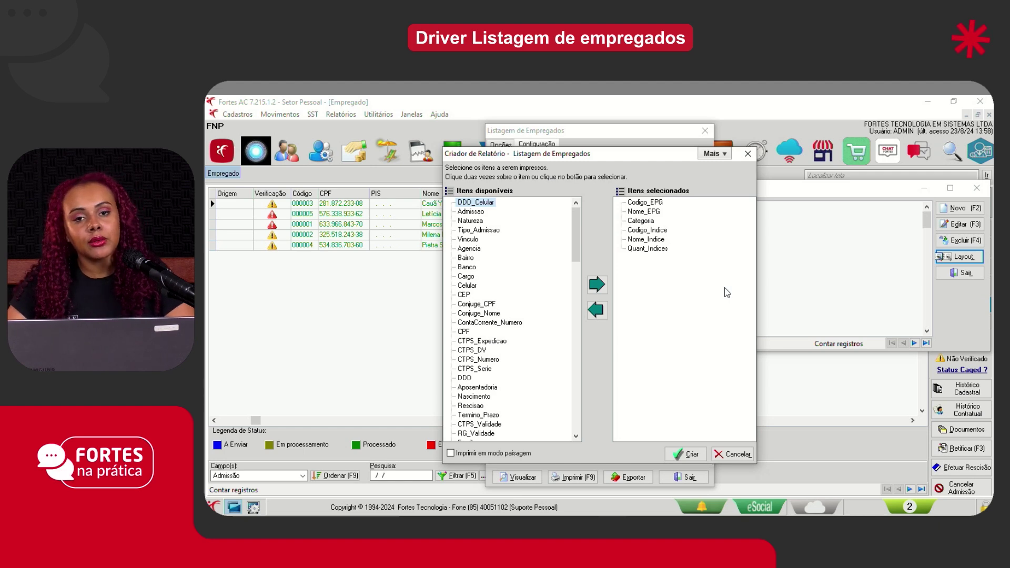
{"action": "left_click", "coordinate": [747, 452]}
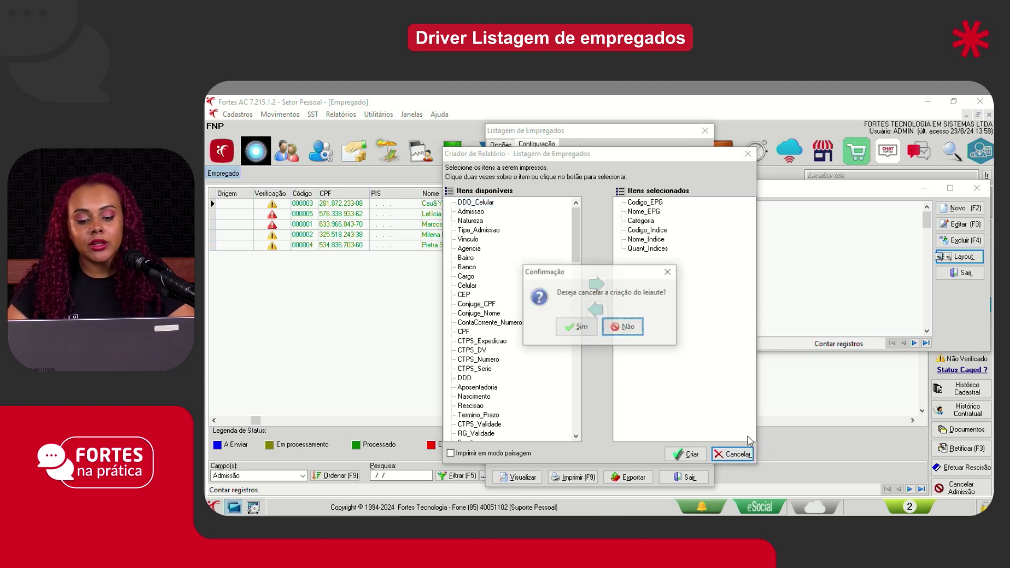
{"action": "left_click", "coordinate": [592, 329]}
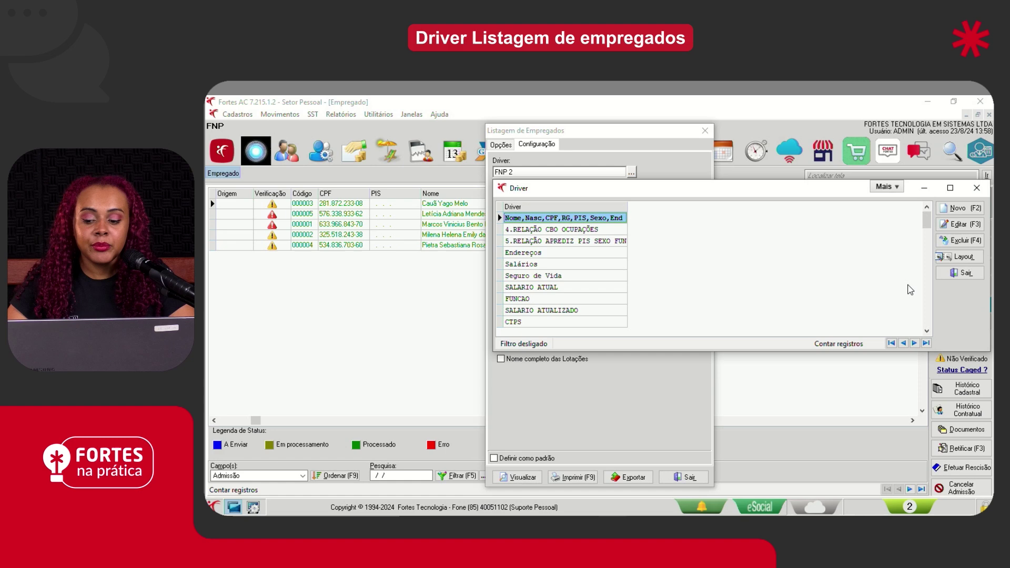
{"action": "left_click", "coordinate": [963, 273]}
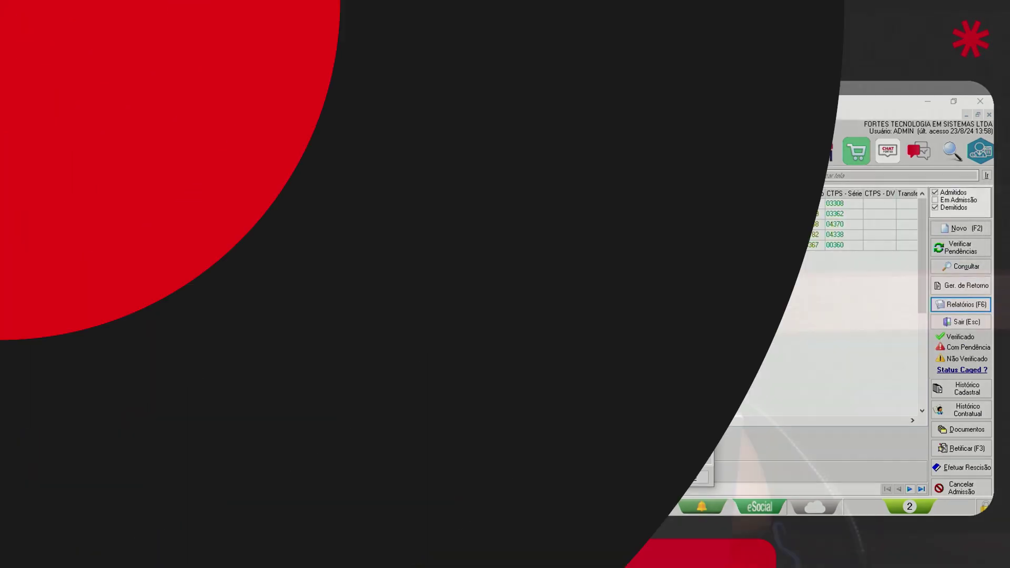